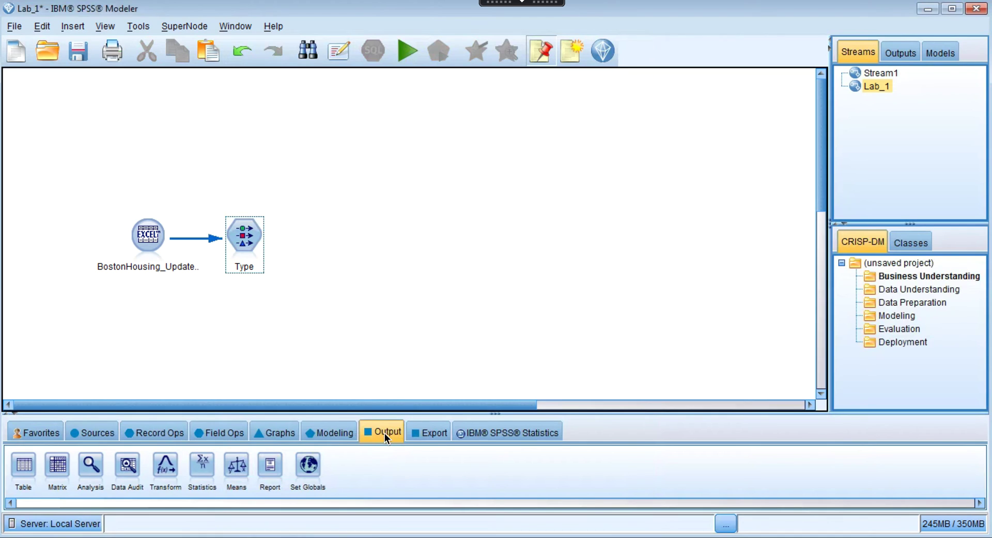
Add a Data Audit node connected after the Type node and move it farther away from that node.
{"action": "left_click", "coordinate": [249, 234]}
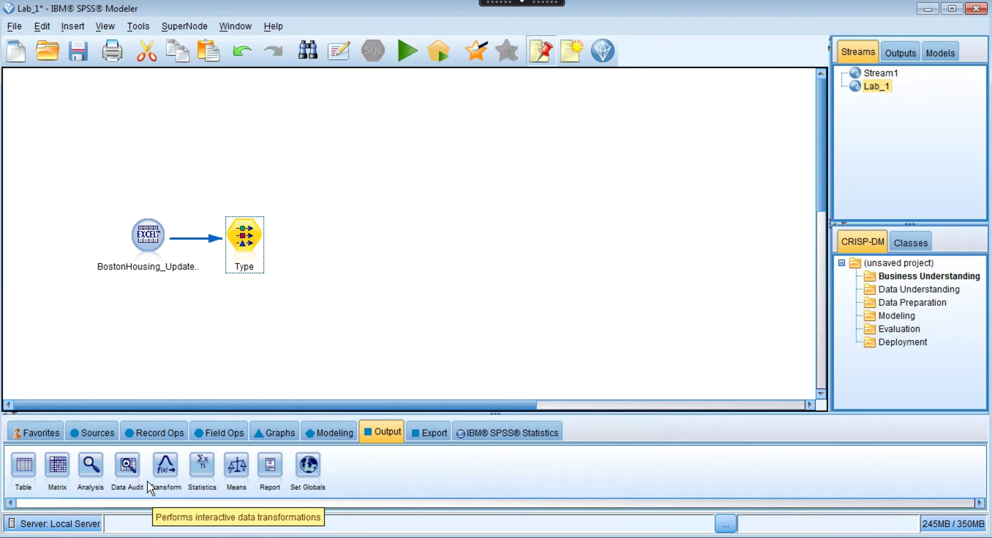
{"action": "double_click", "coordinate": [129, 468]}
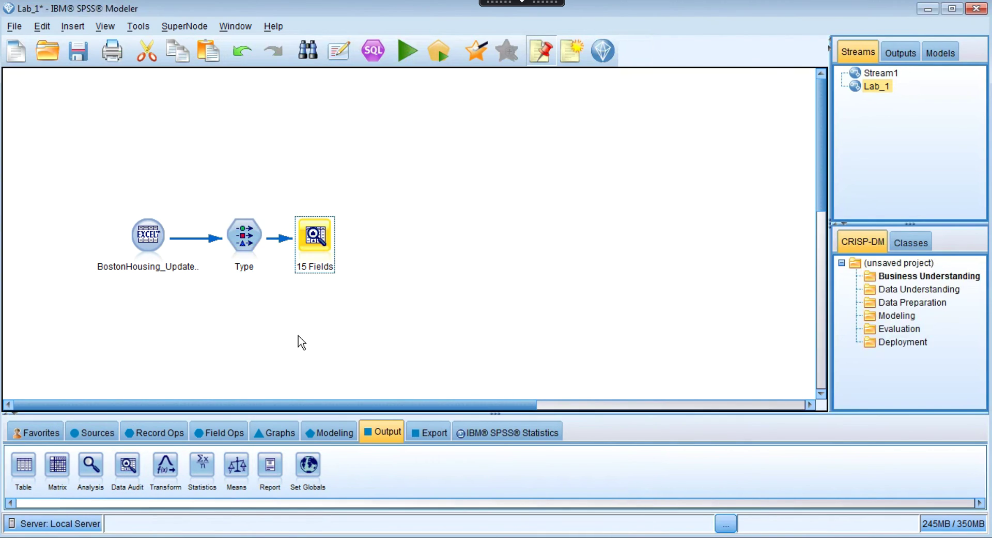
{"action": "left_click", "coordinate": [330, 238]}
{"action": "left_click_drag", "start_coordinate": [330, 238], "coordinate": [365, 239]}
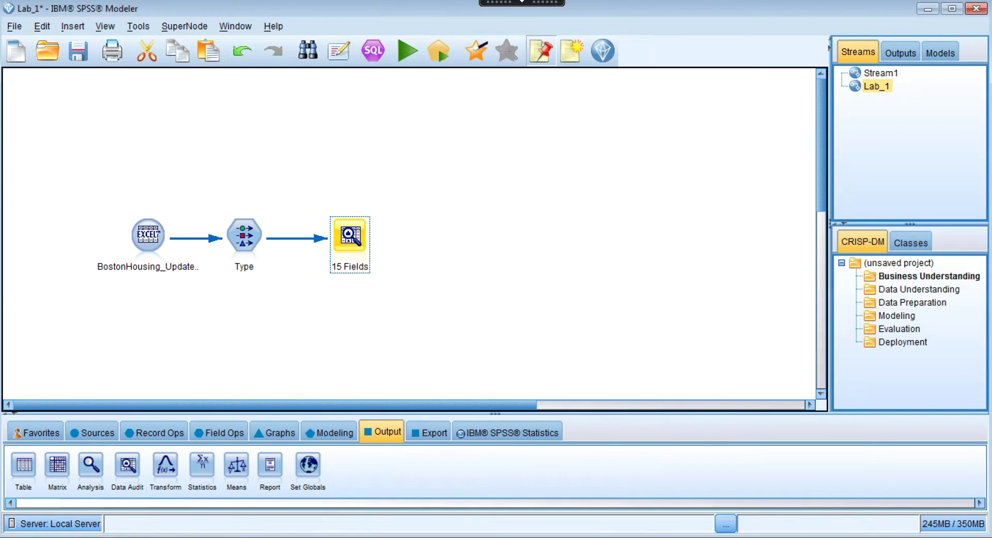
Switch to the BostonHousing workbook in Excel and review the Data sheet's records down to the last row.
{"action": "key", "text": "alt+Tab"}
{"action": "left_click", "coordinate": [171, 164]}
{"action": "double_click", "coordinate": [171, 165]}
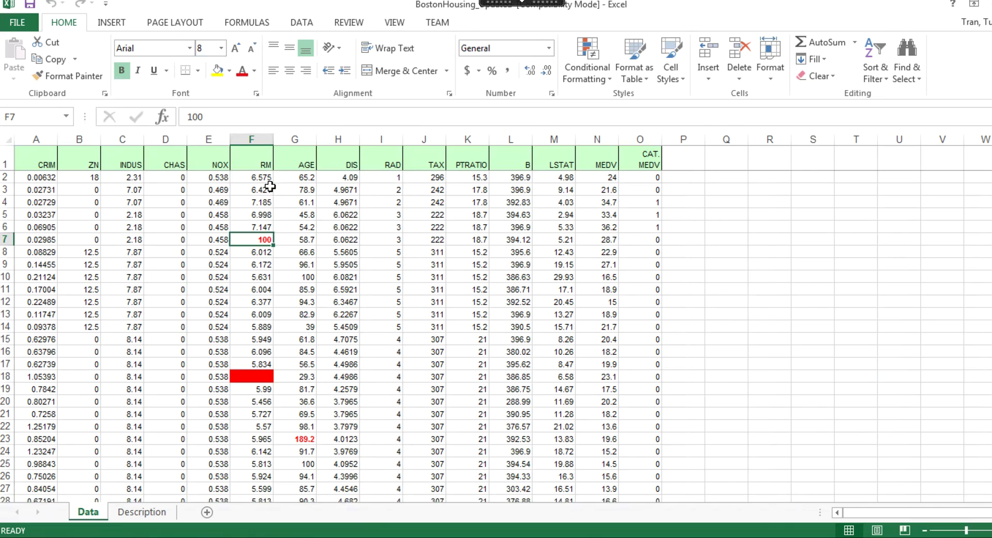
{"action": "left_click_drag", "start_coordinate": [988, 175], "coordinate": [989, 207]}
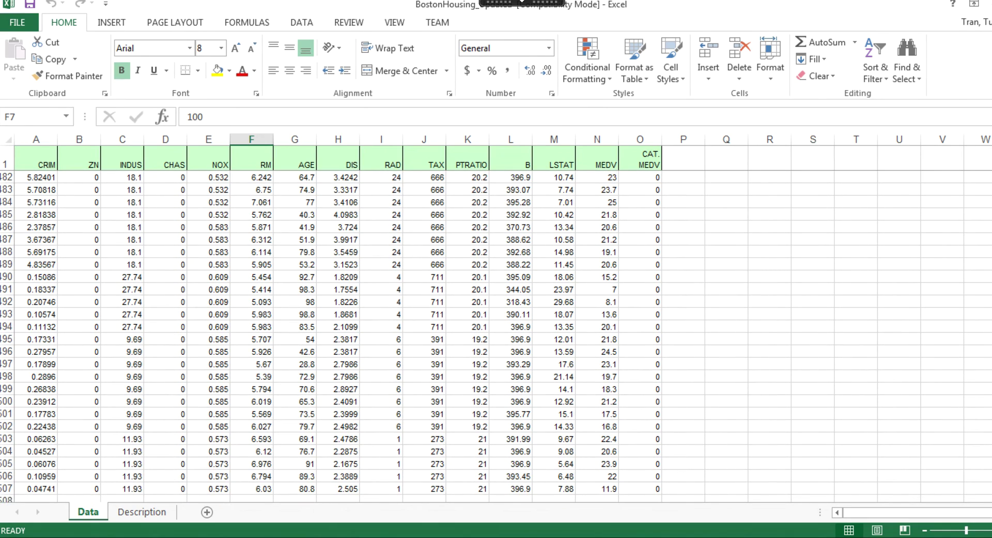
{"action": "scroll", "coordinate": [336, 418], "scroll_direction": "down", "scroll_amount": 3}
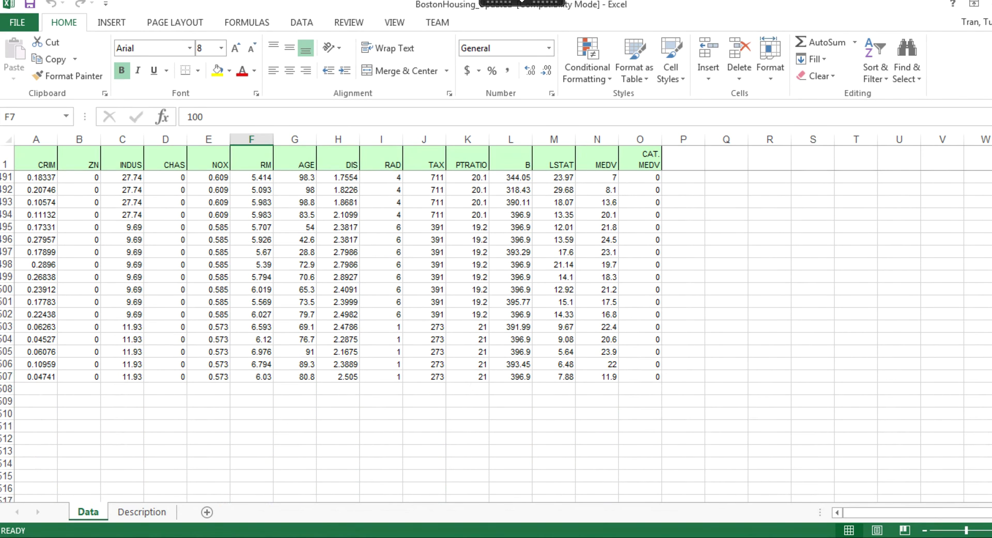
{"action": "left_click_drag", "start_coordinate": [990, 484], "coordinate": [990, 166]}
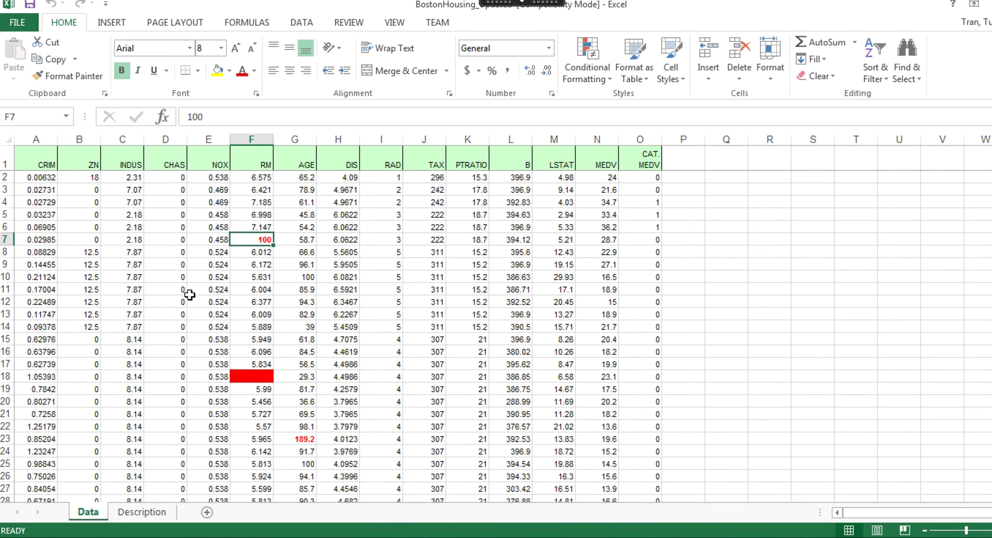
Look through the CHAS and CAT. MEDV columns of the Data sheet to see what kind of values they hold.
{"action": "scroll", "coordinate": [173, 302], "scroll_direction": "down", "scroll_amount": 3}
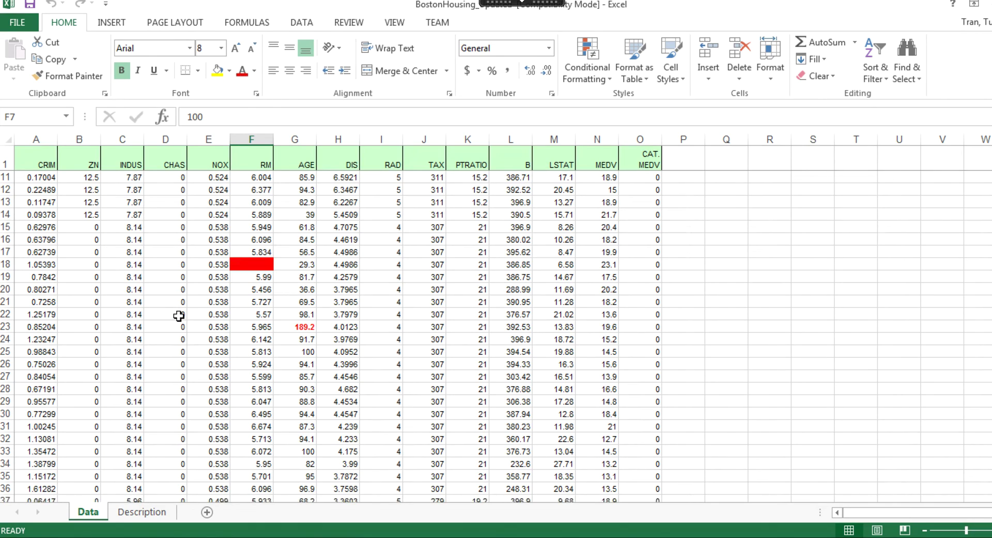
{"action": "scroll", "coordinate": [175, 311], "scroll_direction": "down", "scroll_amount": 15}
{"action": "scroll", "coordinate": [178, 314], "scroll_direction": "down", "scroll_amount": 18}
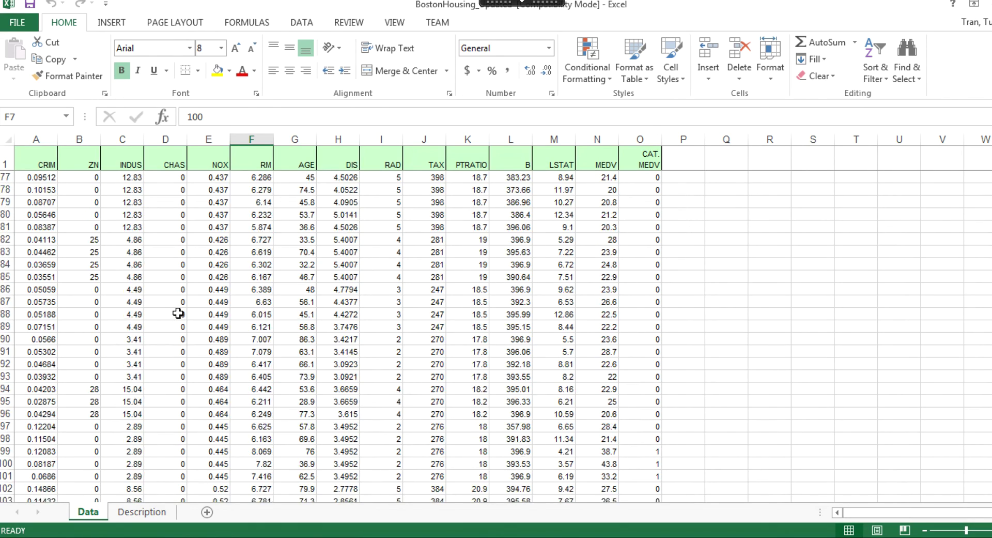
{"action": "scroll", "coordinate": [172, 318], "scroll_direction": "down", "scroll_amount": 14}
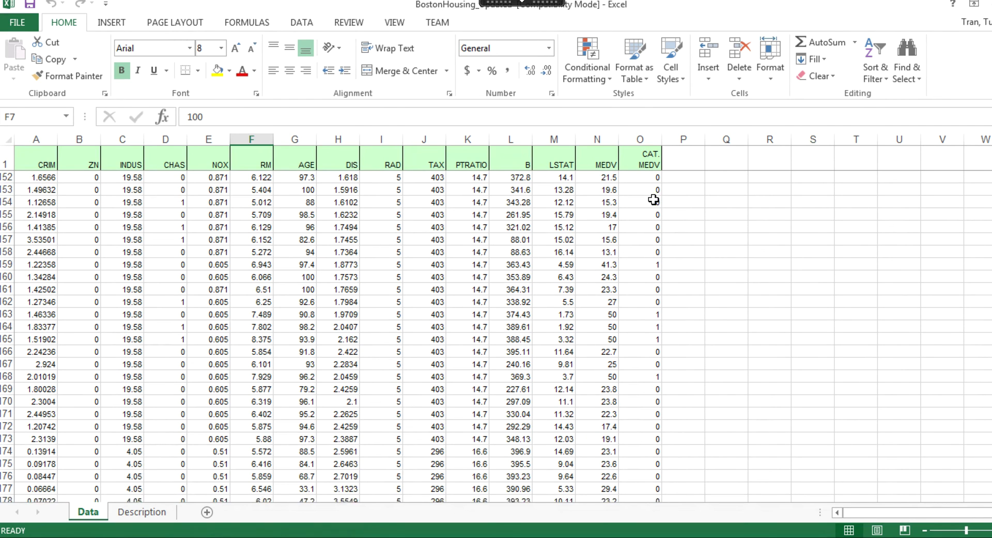
{"action": "scroll", "coordinate": [436, 273], "scroll_direction": "up", "scroll_amount": 20}
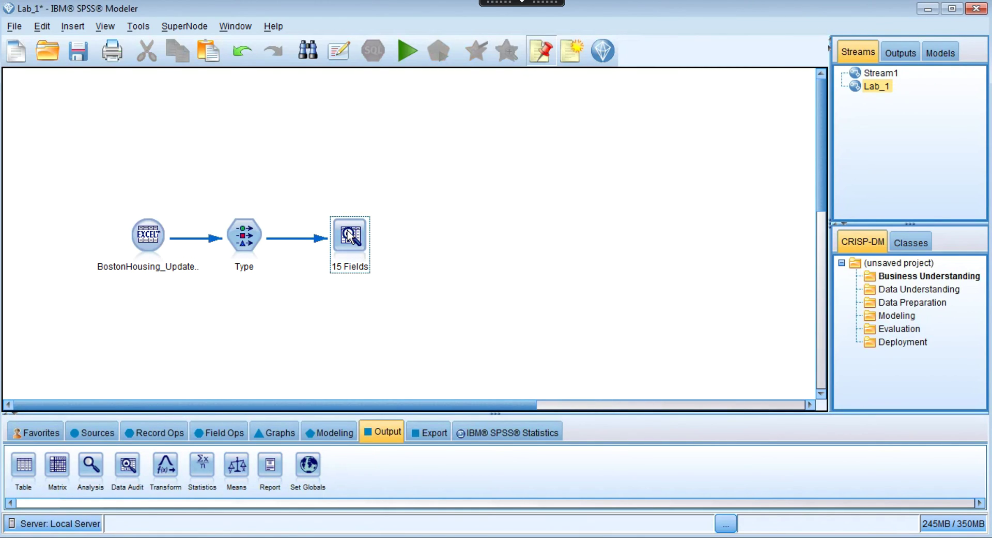
Back in SPSS Modeler, run the Data Audit node with its default settings and look over the audit of all fields.
{"action": "double_click", "coordinate": [345, 246]}
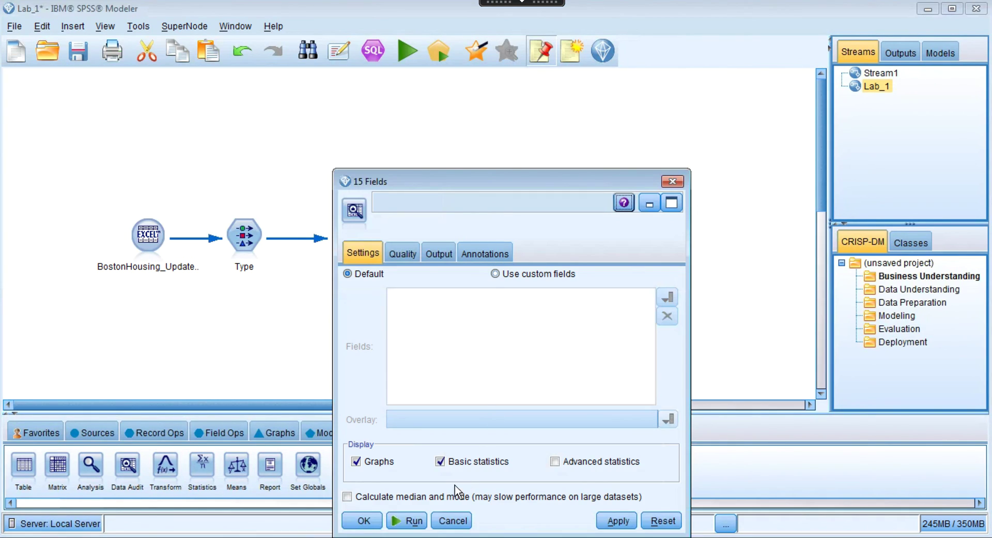
{"action": "left_click", "coordinate": [407, 523]}
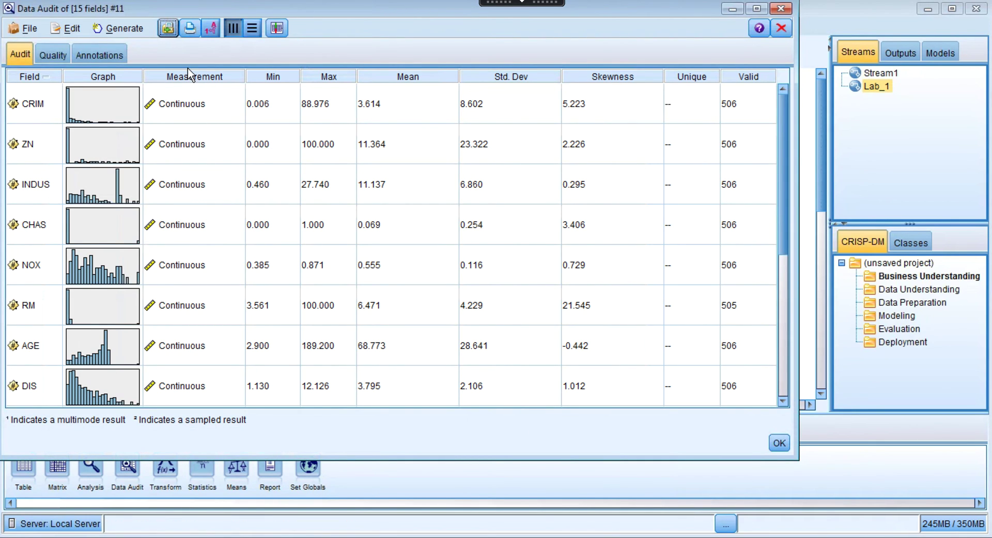
{"action": "scroll", "coordinate": [192, 273], "scroll_direction": "down", "scroll_amount": 3}
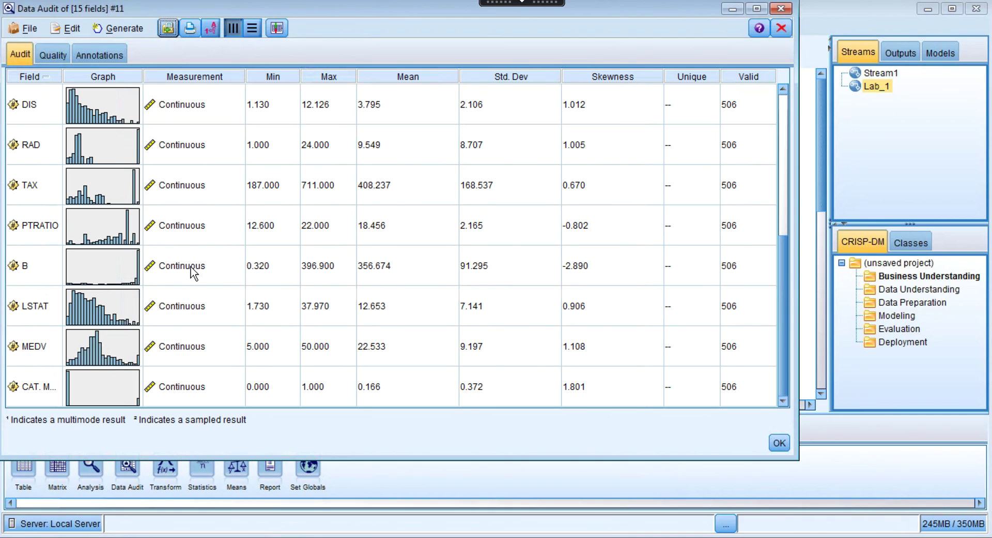
{"action": "scroll", "coordinate": [189, 216], "scroll_direction": "up", "scroll_amount": 3}
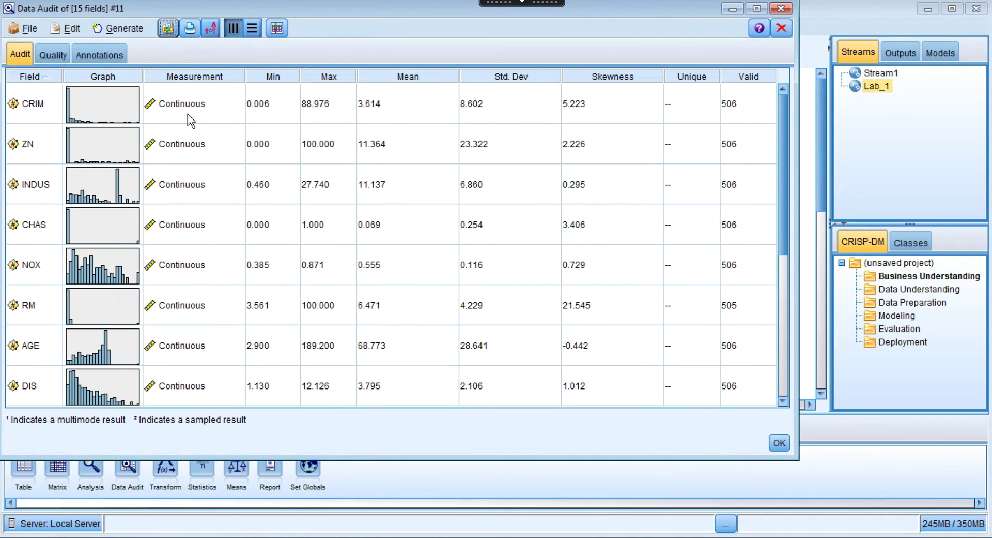
{"action": "scroll", "coordinate": [199, 270], "scroll_direction": "down", "scroll_amount": 3}
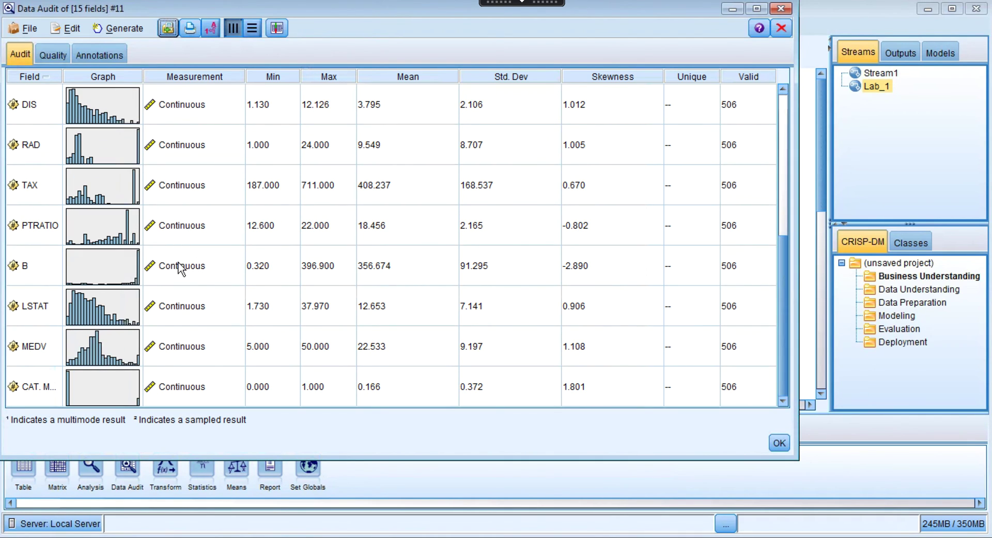
{"action": "scroll", "coordinate": [261, 181], "scroll_direction": "up", "scroll_amount": 3}
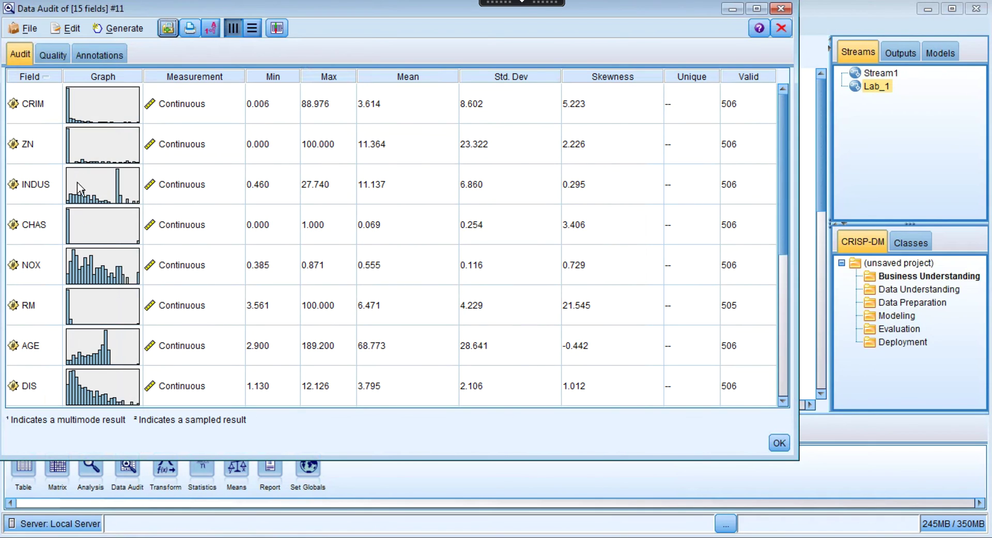
Examine the audit rows of CHAS, CAT. MEDV and RM, including the valid record count for RM.
{"action": "left_click", "coordinate": [40, 233]}
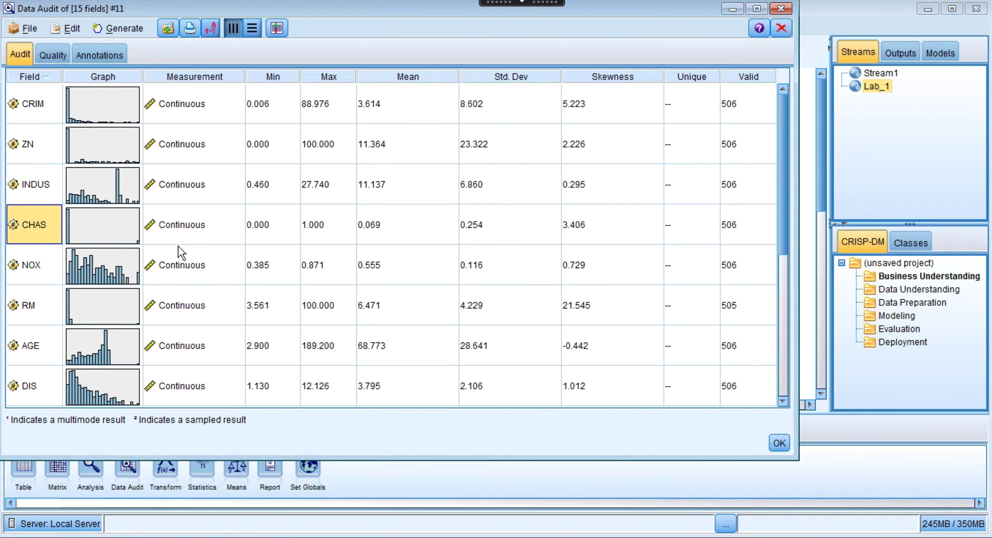
{"action": "scroll", "coordinate": [181, 253], "scroll_direction": "down", "scroll_amount": 3}
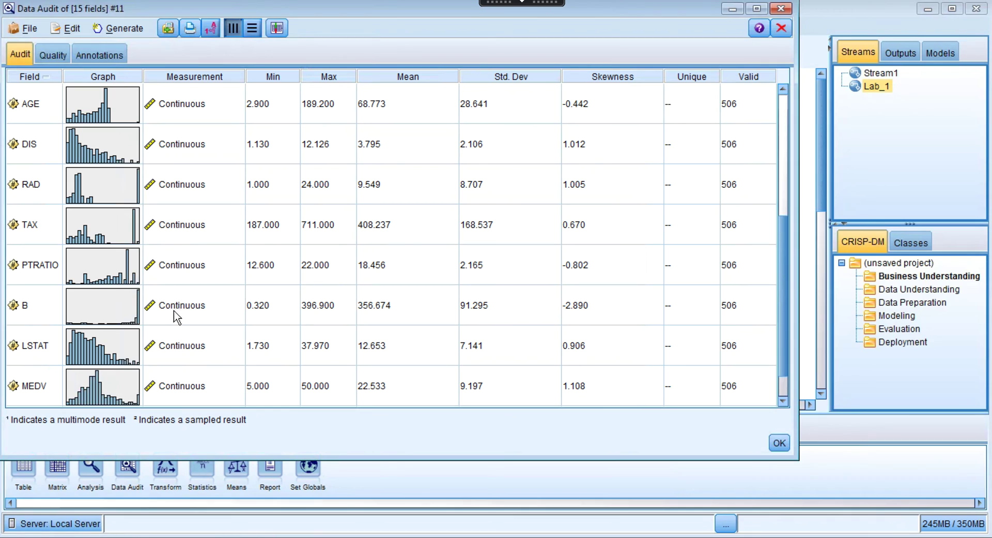
{"action": "scroll", "coordinate": [96, 376], "scroll_direction": "down", "scroll_amount": 1}
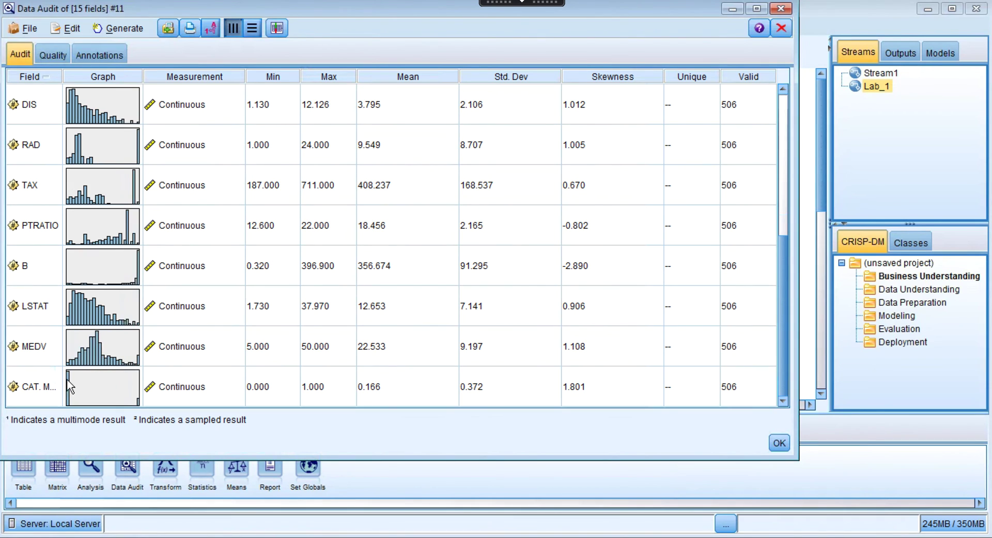
{"action": "left_click", "coordinate": [42, 388]}
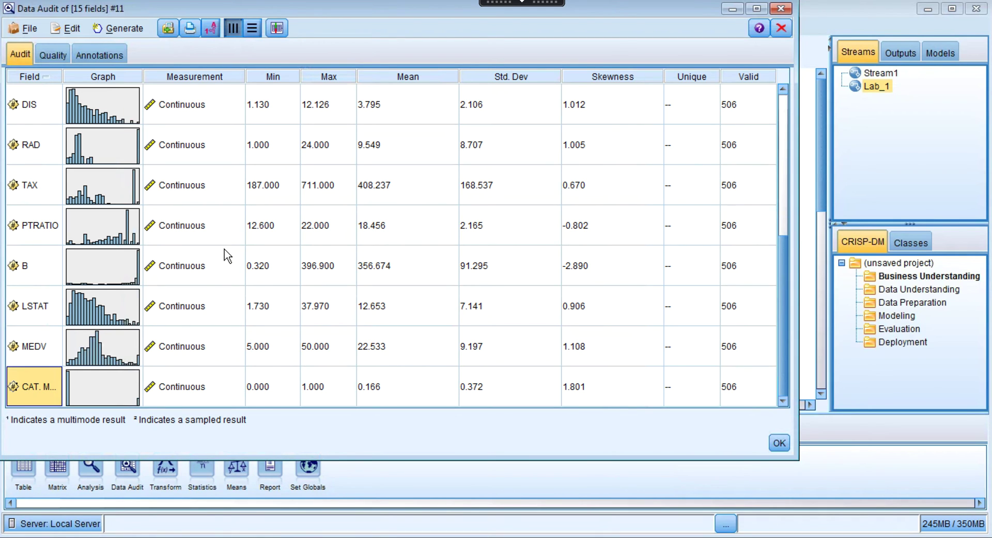
{"action": "scroll", "coordinate": [228, 255], "scroll_direction": "up", "scroll_amount": 7}
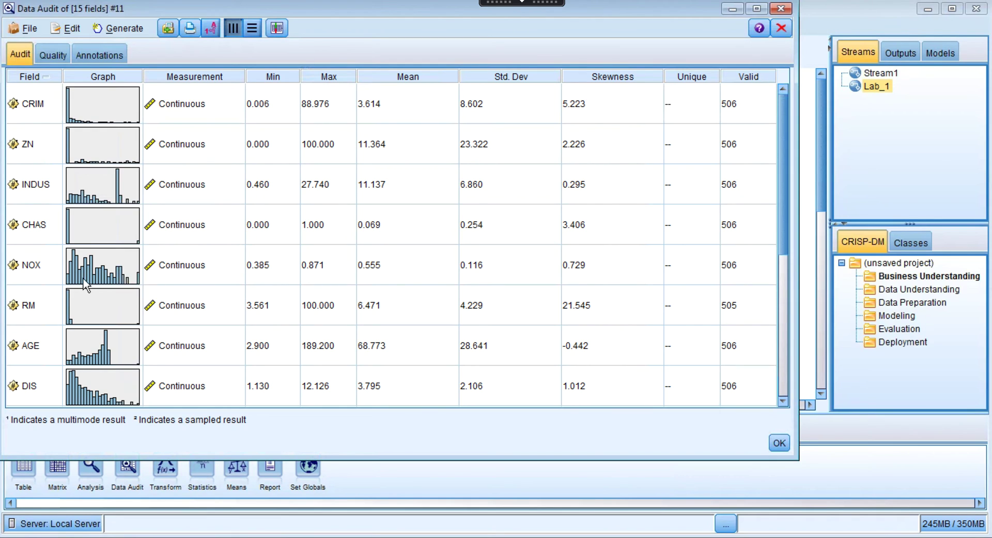
{"action": "left_click", "coordinate": [30, 310]}
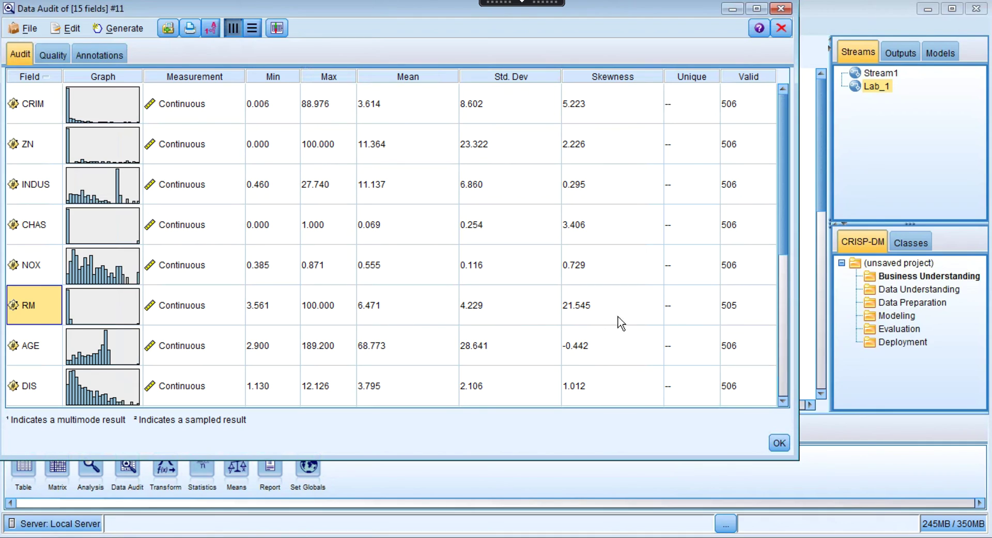
{"action": "left_click", "coordinate": [733, 311]}
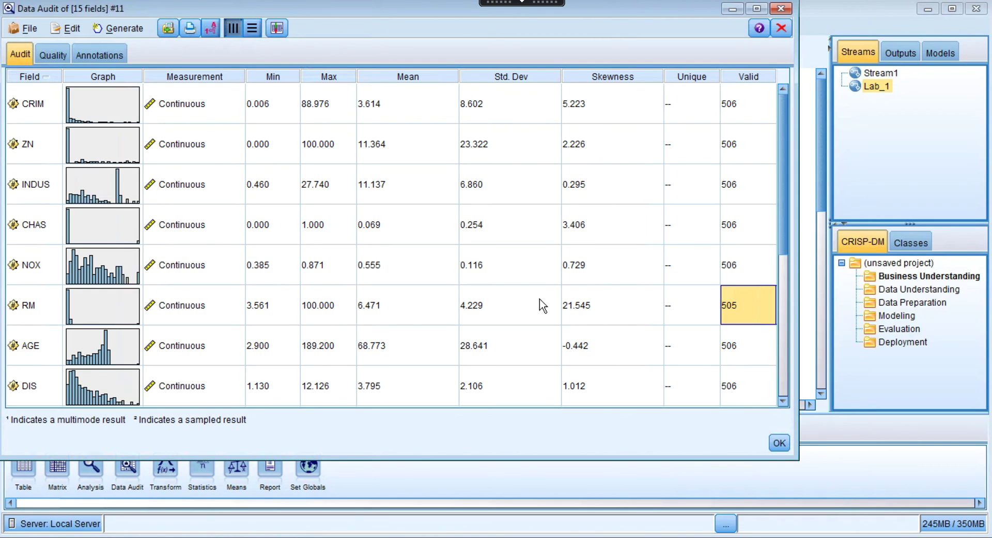
Check the audit's quality results for RM, AGE, CHAS and CAT. MEDV, covering outliers, extremes, valid records and measurement, and close the report.
{"action": "left_click", "coordinate": [54, 55]}
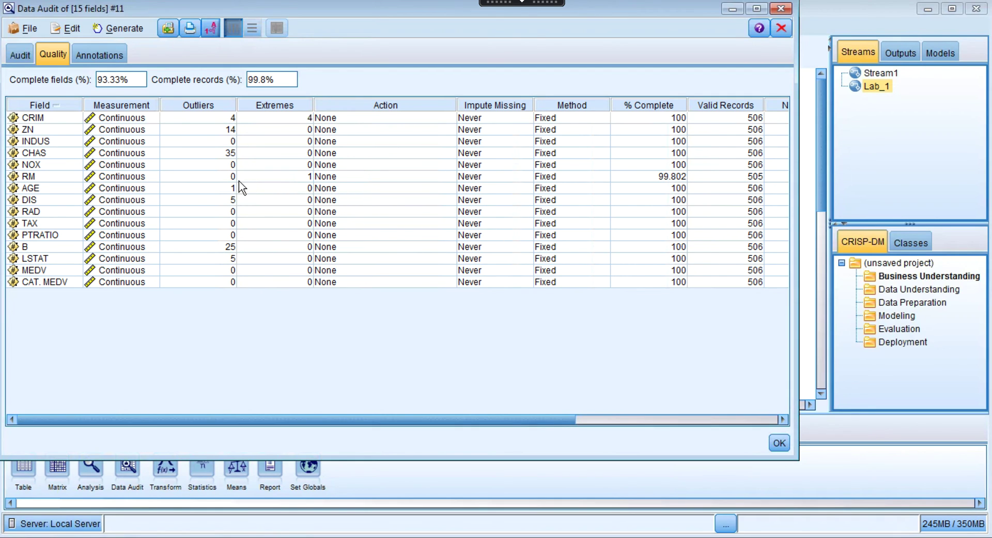
{"action": "left_click", "coordinate": [32, 176]}
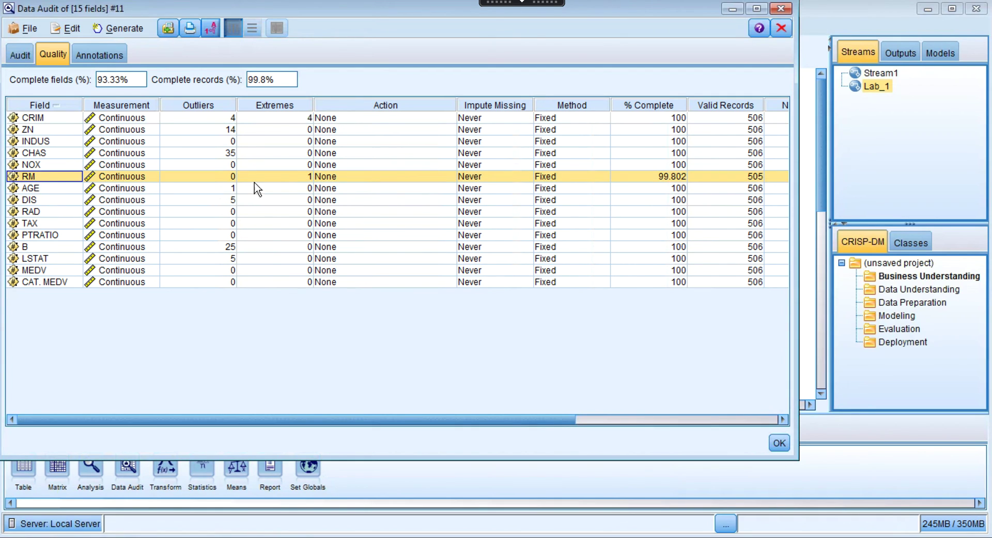
{"action": "left_click", "coordinate": [306, 176]}
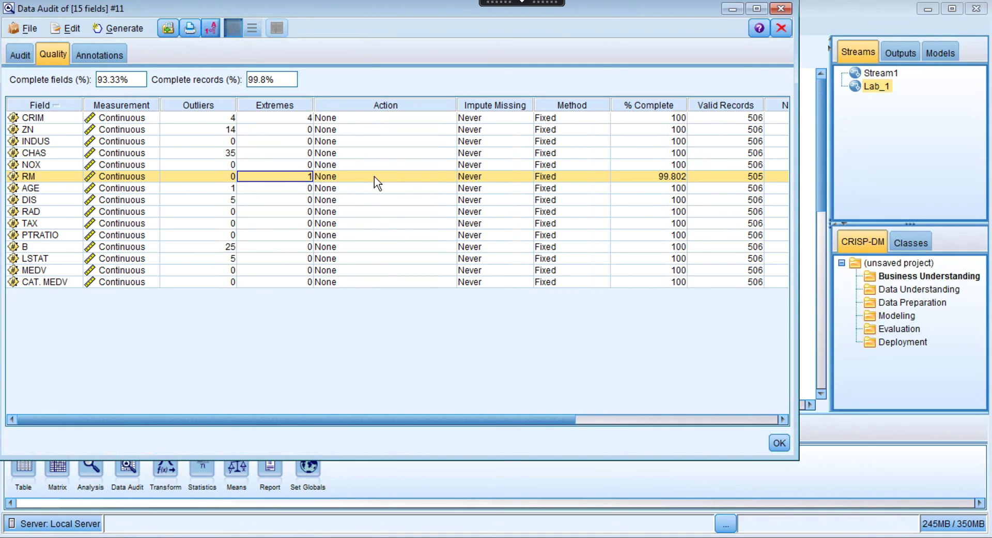
{"action": "left_click", "coordinate": [755, 176]}
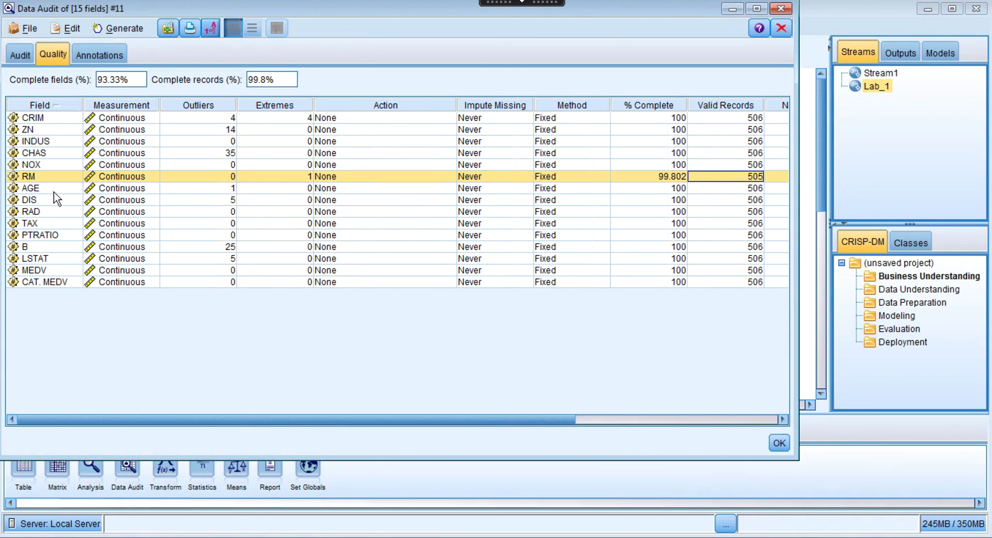
{"action": "left_click", "coordinate": [228, 189]}
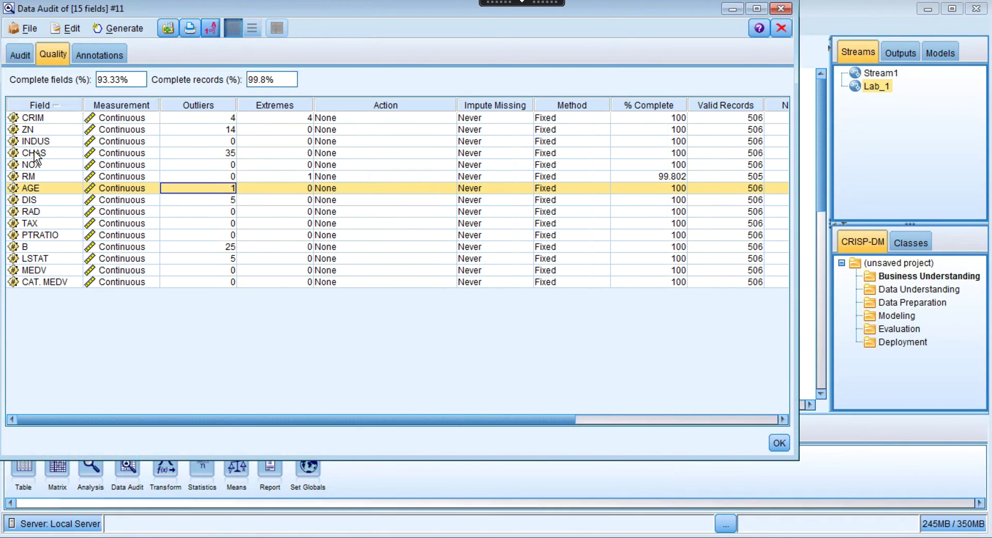
{"action": "left_click", "coordinate": [102, 155]}
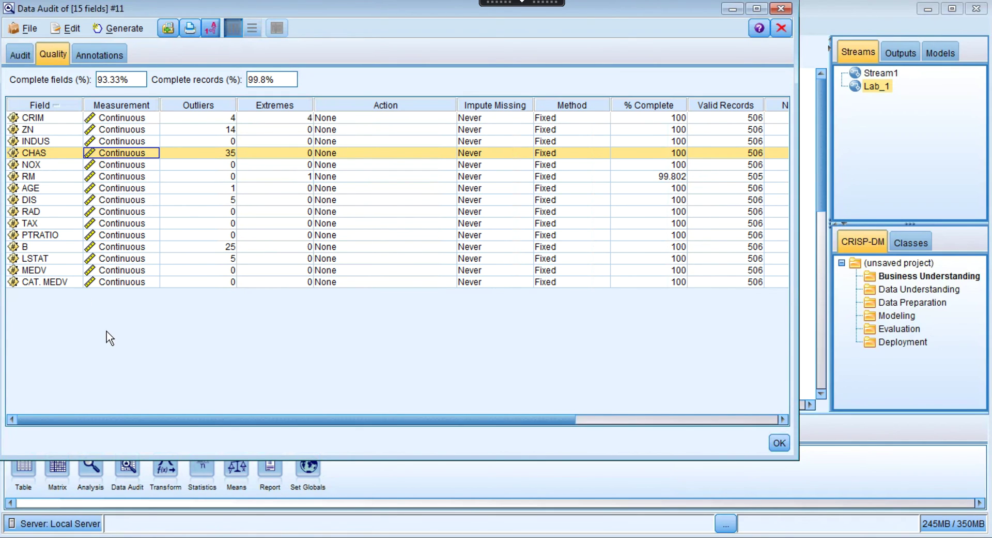
{"action": "left_click", "coordinate": [110, 283]}
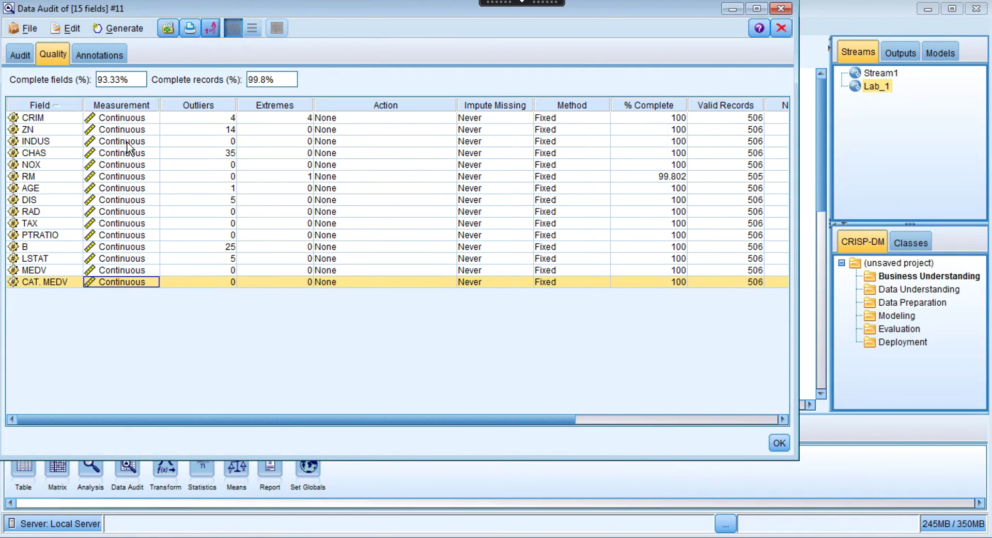
{"action": "left_click", "coordinate": [788, 13]}
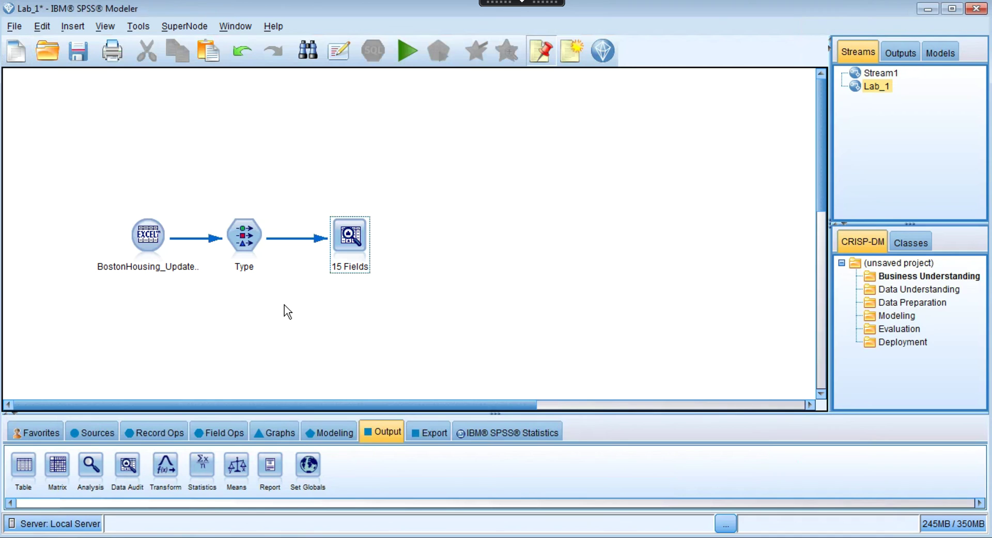
In the Type node, set the measurement of CHAS and CAT. MEDV to Categorical, then read the field values and save the settings.
{"action": "double_click", "coordinate": [244, 240]}
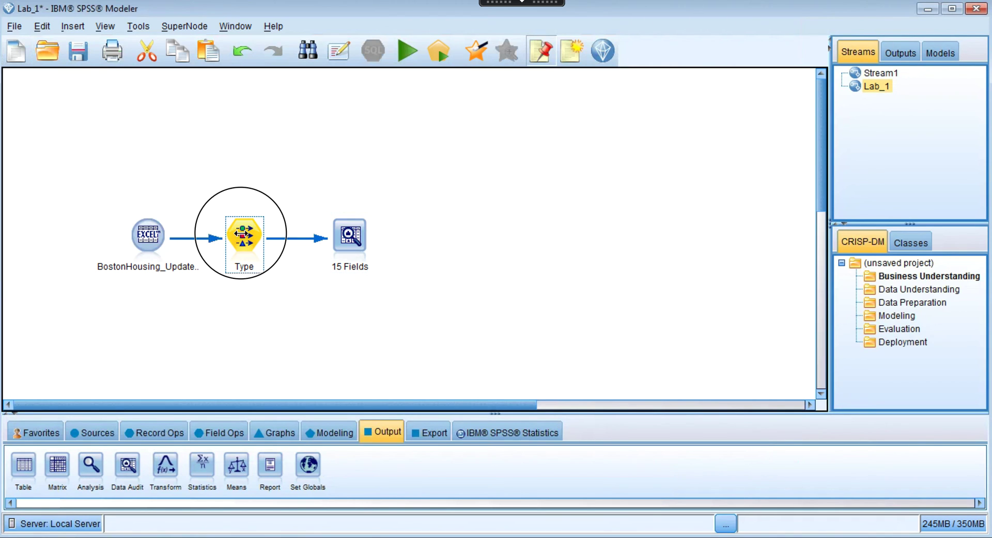
{"action": "left_click_drag", "start_coordinate": [336, 161], "coordinate": [387, 77]}
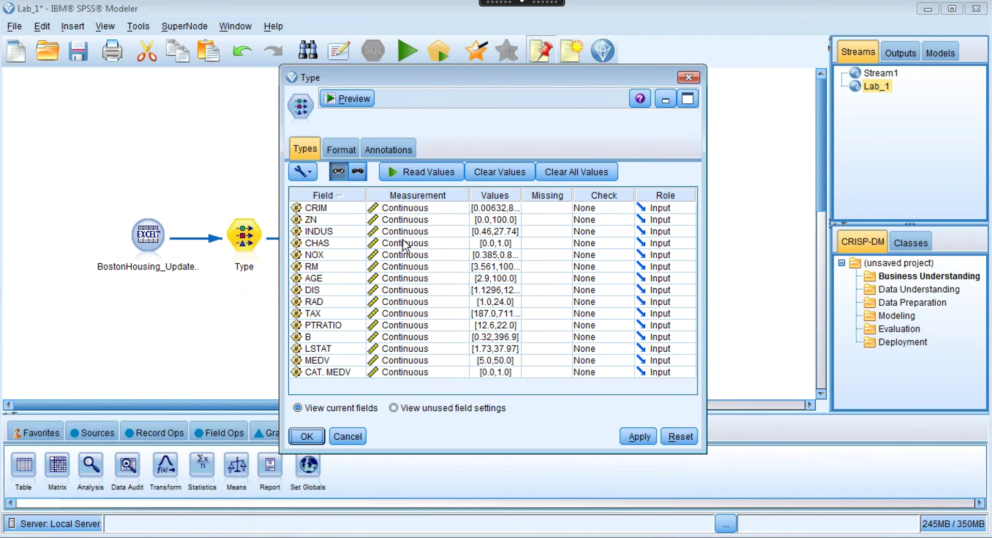
{"action": "left_click", "coordinate": [420, 244]}
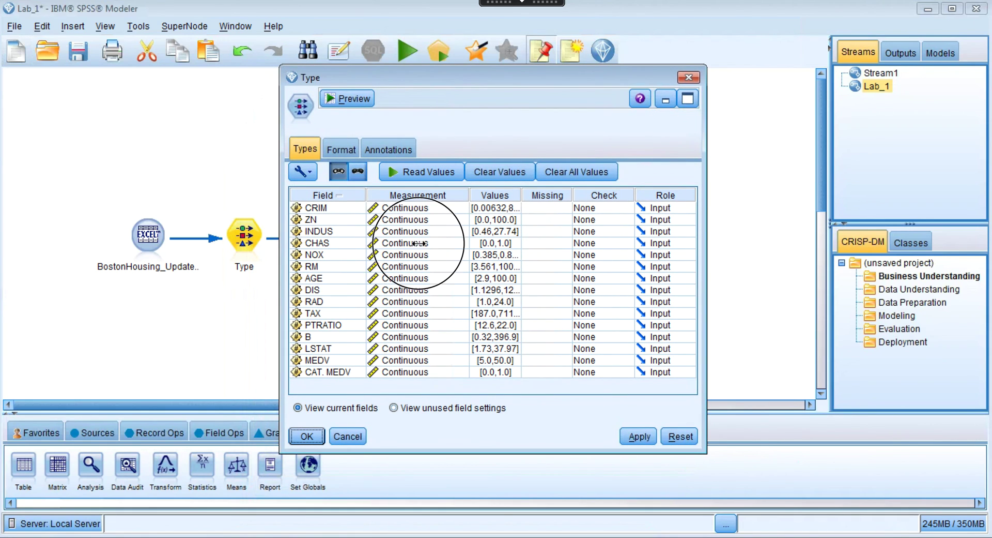
{"action": "left_click", "coordinate": [408, 283]}
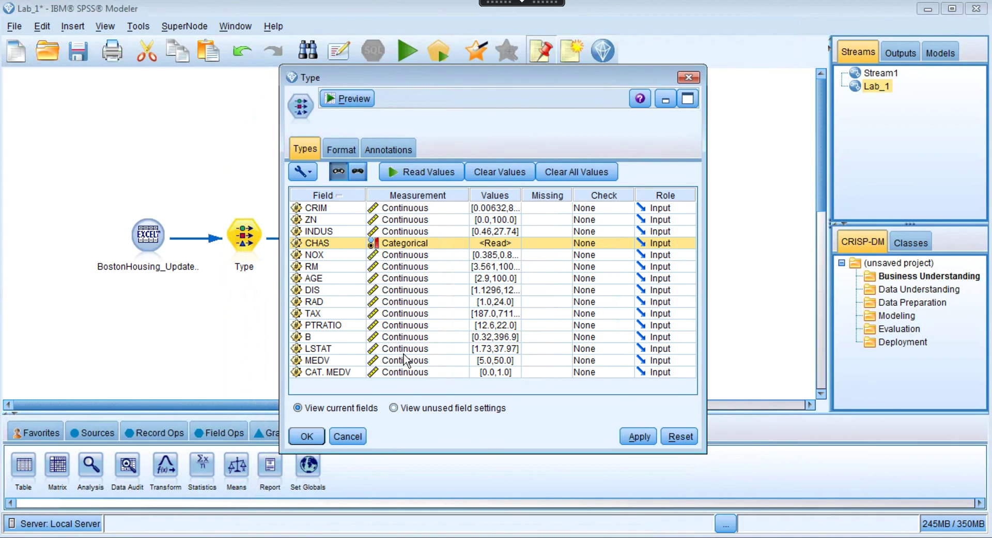
{"action": "left_click", "coordinate": [398, 371]}
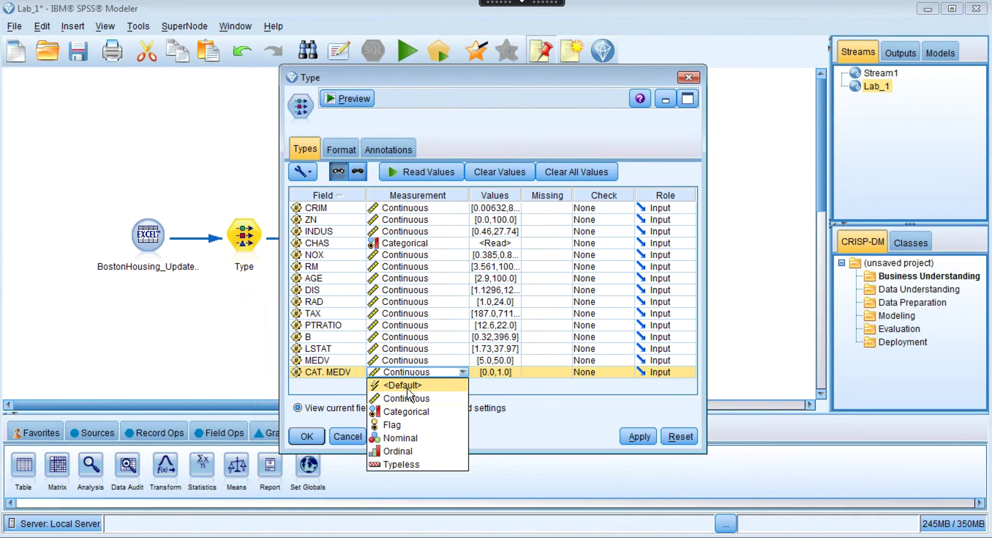
{"action": "left_click", "coordinate": [408, 412]}
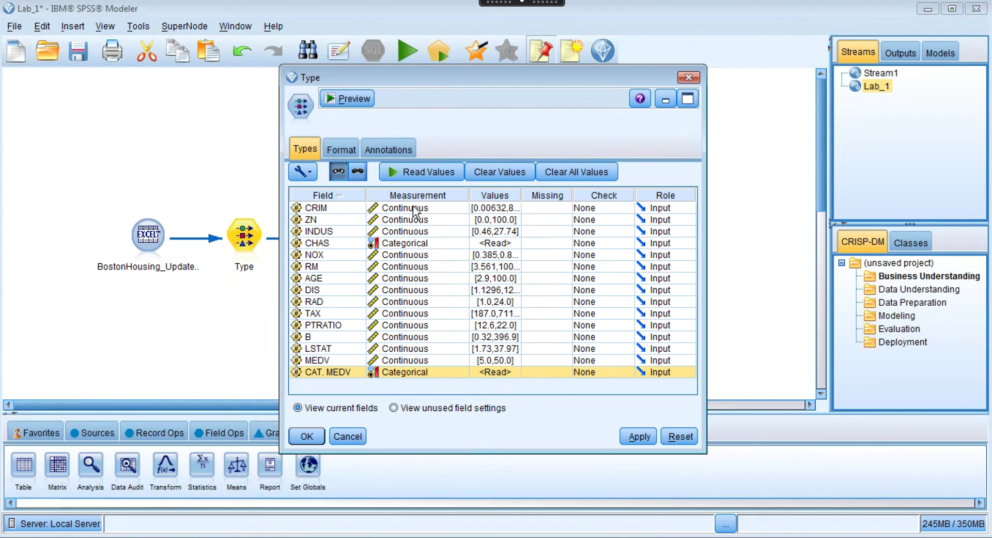
{"action": "left_click", "coordinate": [416, 171]}
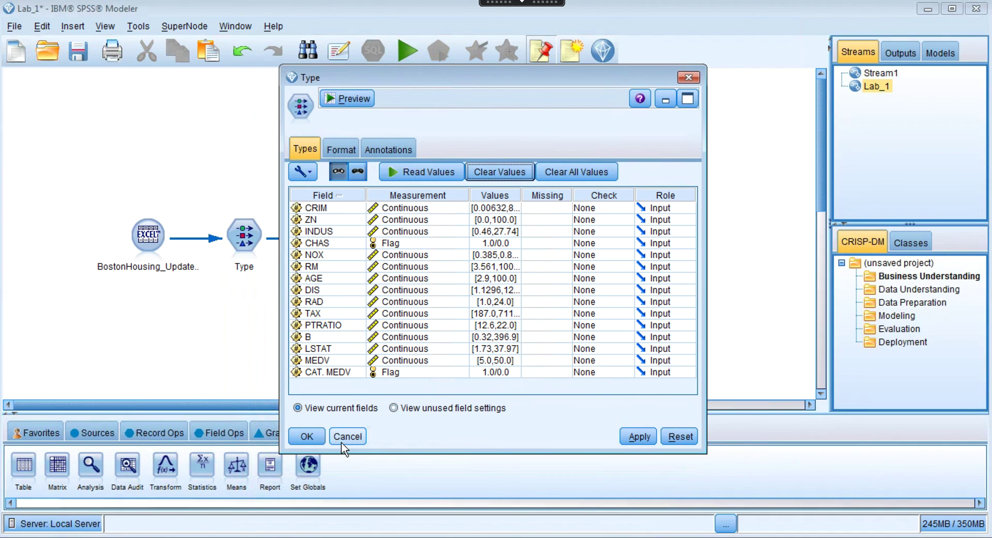
{"action": "left_click", "coordinate": [314, 436]}
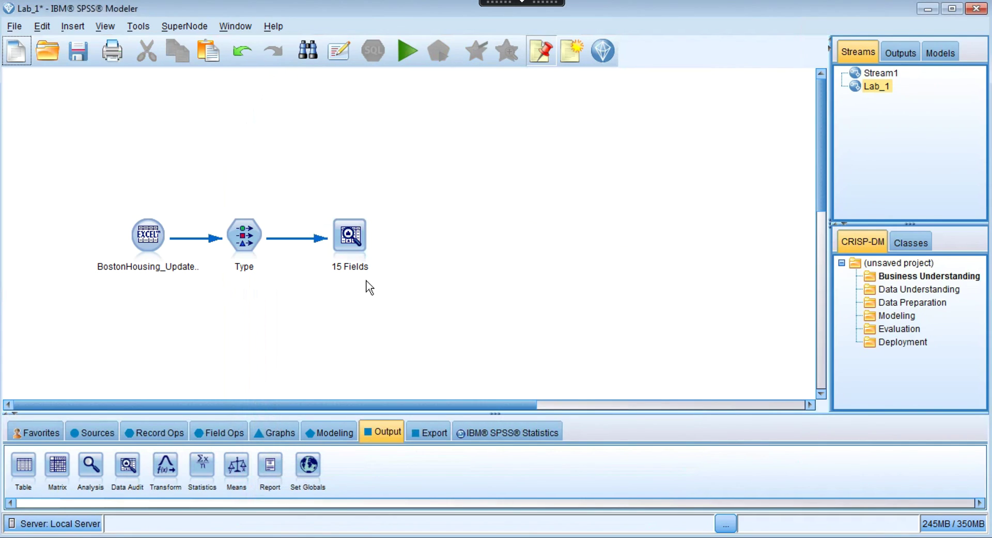
Run the Data Audit node again on all fields with its default settings.
{"action": "left_click", "coordinate": [350, 235]}
{"action": "double_click", "coordinate": [350, 235]}
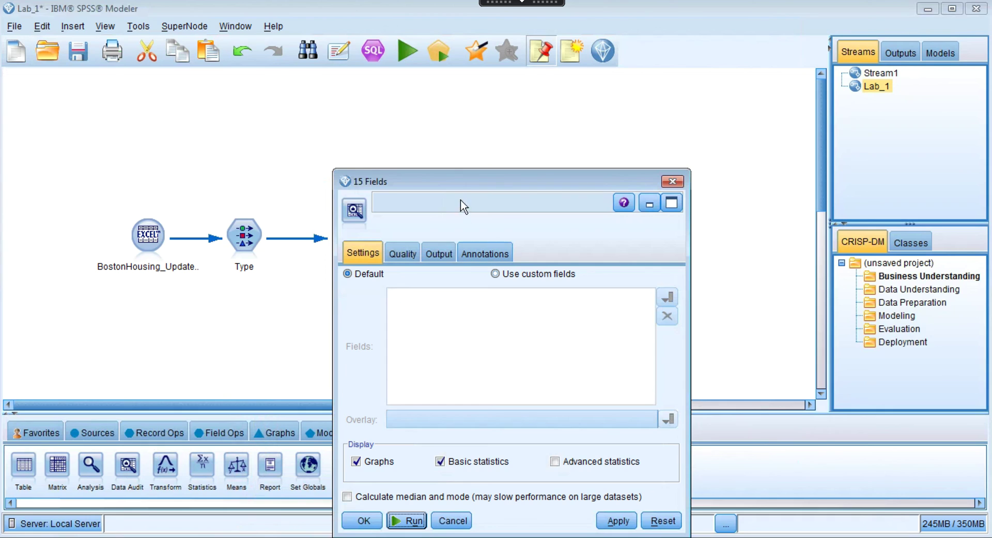
{"action": "left_click_drag", "start_coordinate": [454, 184], "coordinate": [459, 76]}
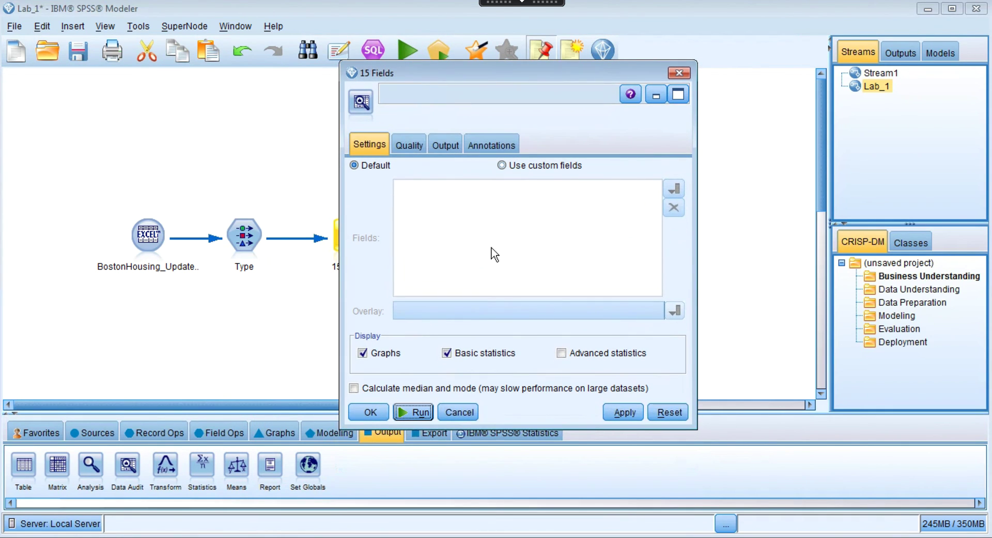
{"action": "left_click", "coordinate": [414, 412]}
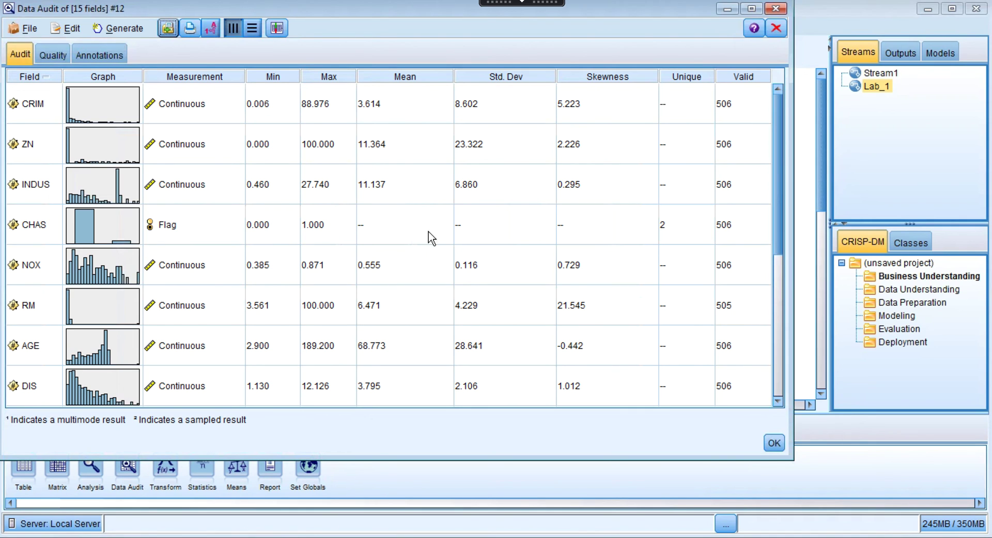
Examine the audit rows of CHAS, CAT. MEDV and RM for measurement and valid record counts, and close the report.
{"action": "scroll", "coordinate": [570, 256], "scroll_direction": "down", "scroll_amount": 3}
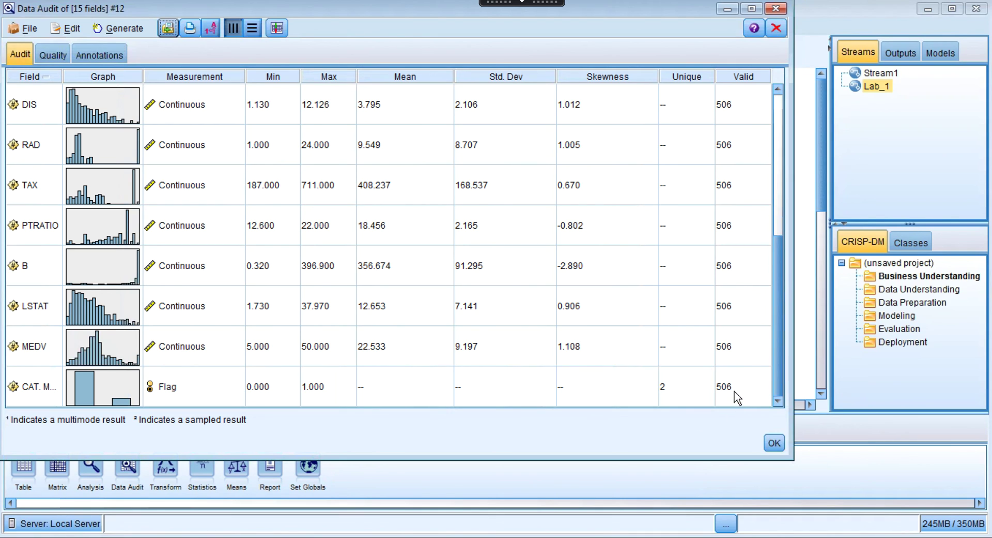
{"action": "scroll", "coordinate": [650, 274], "scroll_direction": "up", "scroll_amount": 3}
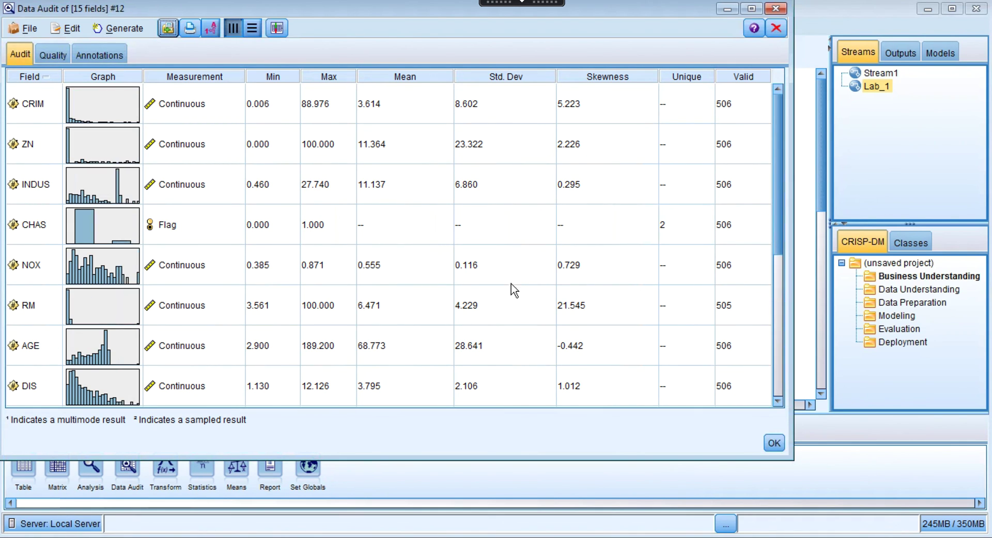
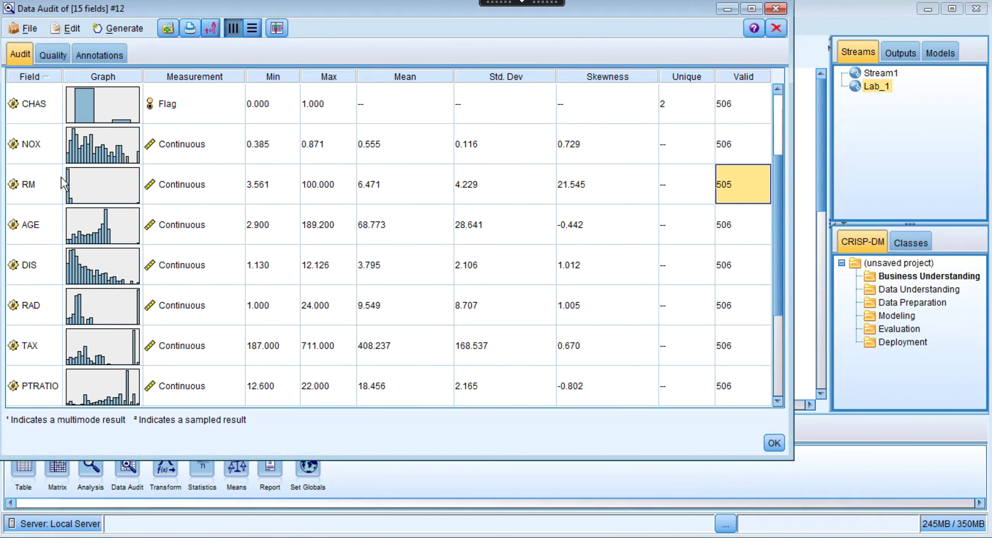
{"action": "left_click", "coordinate": [39, 182]}
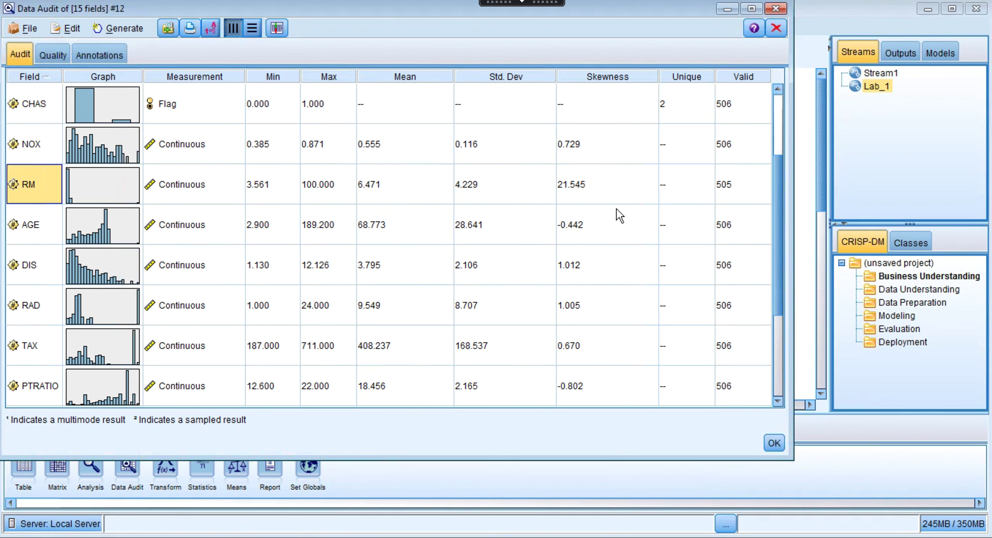
{"action": "left_click", "coordinate": [774, 443]}
{"action": "left_click", "coordinate": [392, 305]}
{"action": "left_click", "coordinate": [352, 238]}
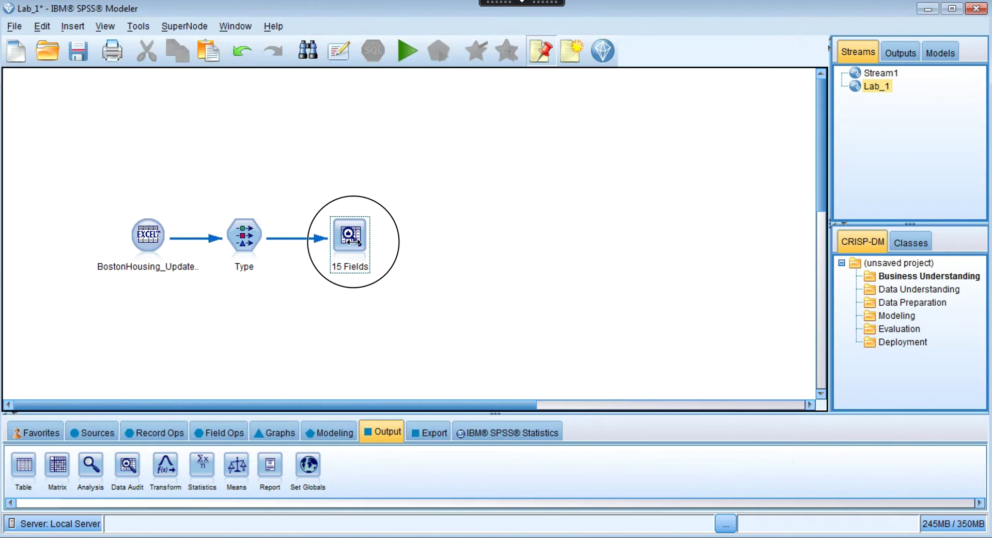
{"action": "left_click", "coordinate": [244, 235]}
{"action": "left_click", "coordinate": [162, 233]}
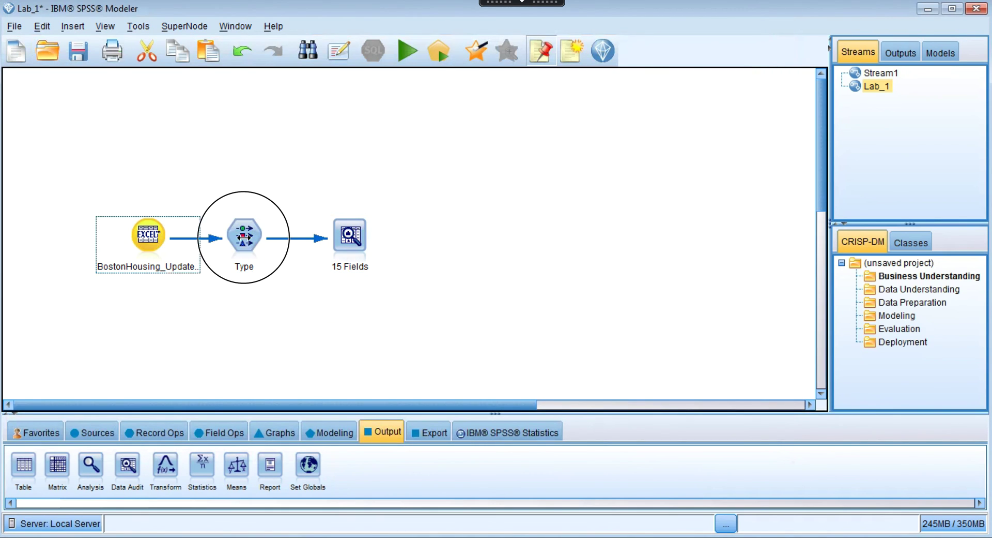
{"action": "left_click", "coordinate": [244, 235]}
{"action": "left_click", "coordinate": [349, 238]}
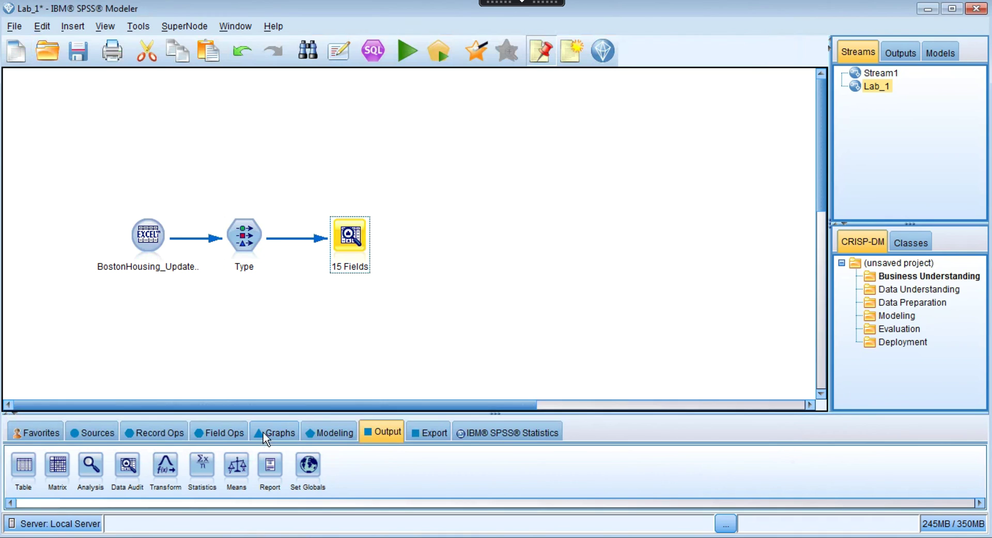
Add a Select record-operation node connected to the Type node and place it above the existing stream branch.
{"action": "left_click", "coordinate": [160, 432]}
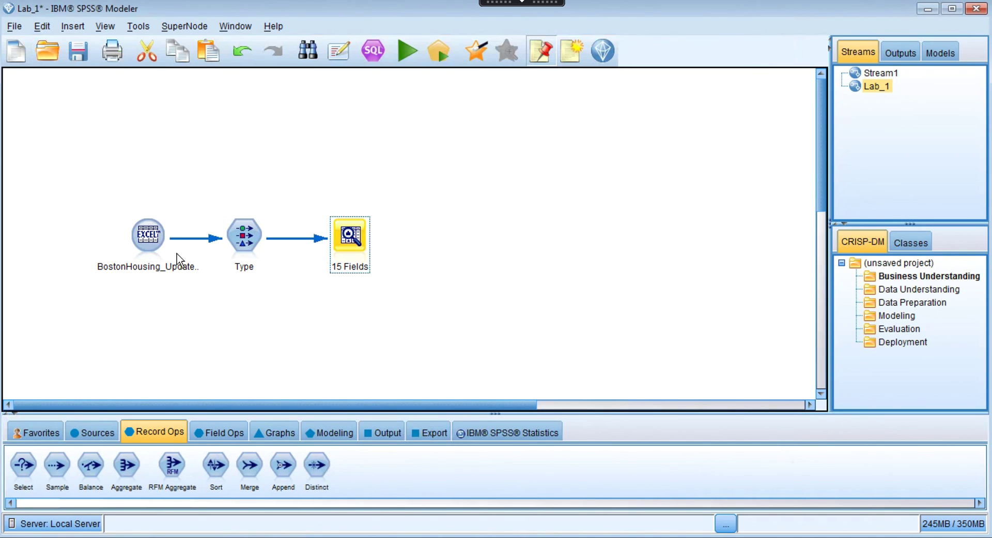
{"action": "left_click", "coordinate": [241, 237]}
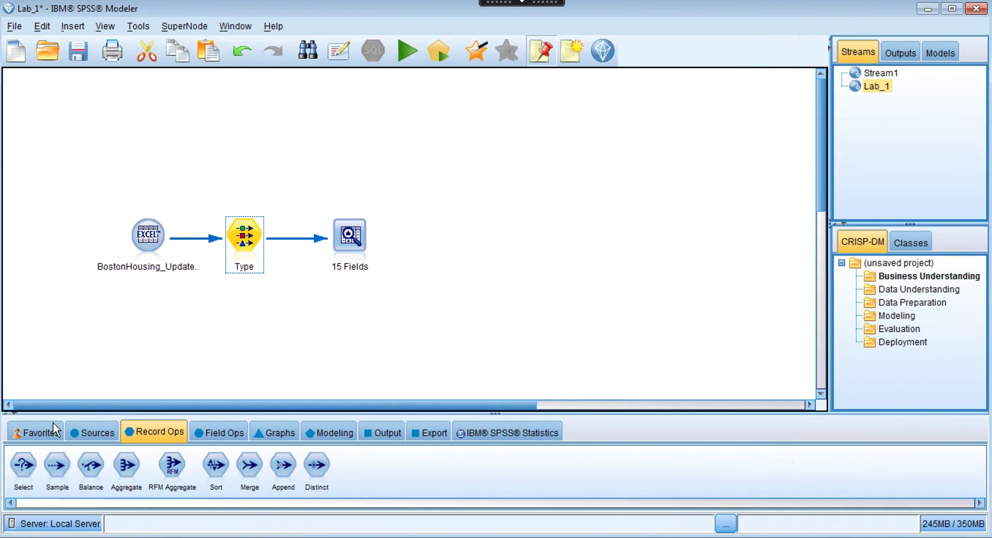
{"action": "left_click_drag", "start_coordinate": [36, 459], "coordinate": [314, 237]}
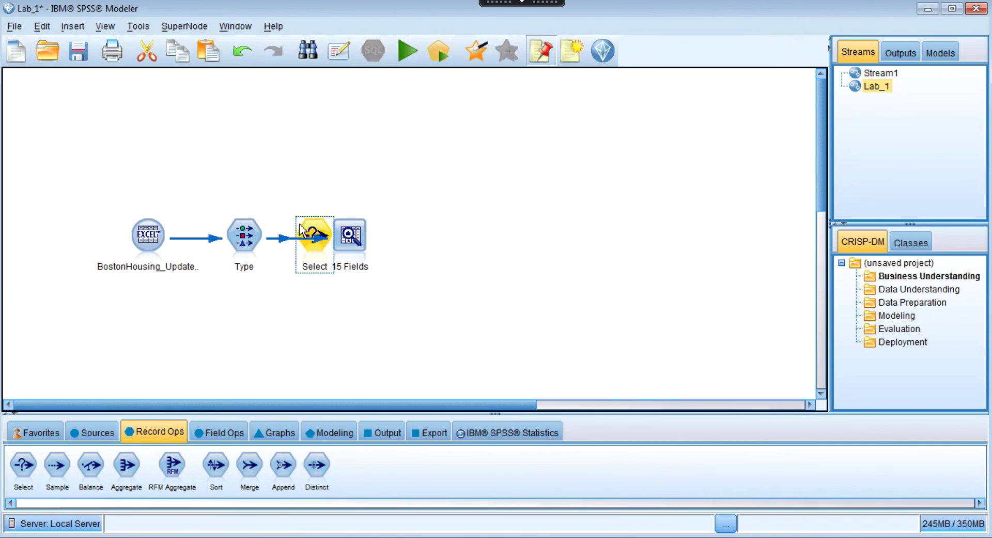
{"action": "left_click_drag", "start_coordinate": [304, 179], "coordinate": [311, 138]}
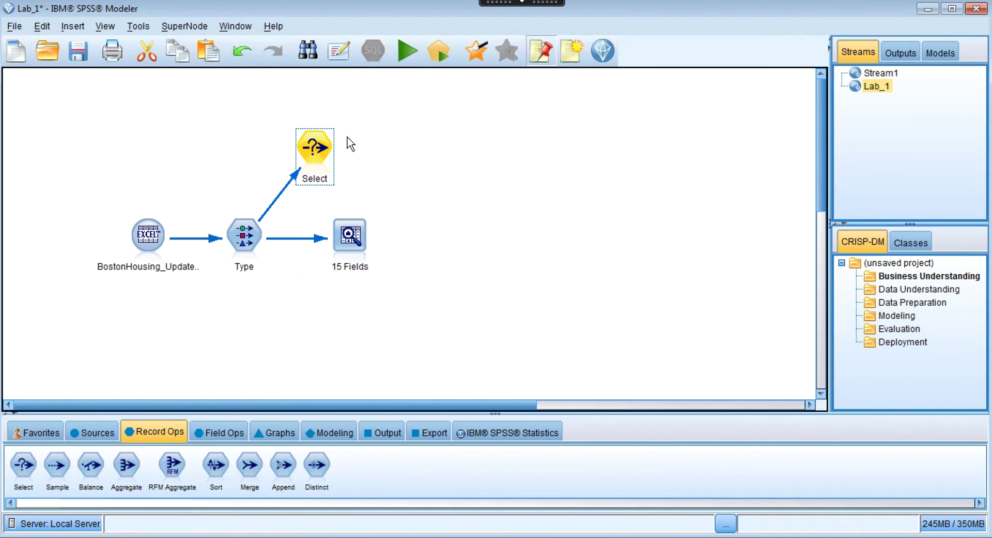
Open the Select node's settings and set its mode to Discard.
{"action": "double_click", "coordinate": [316, 149]}
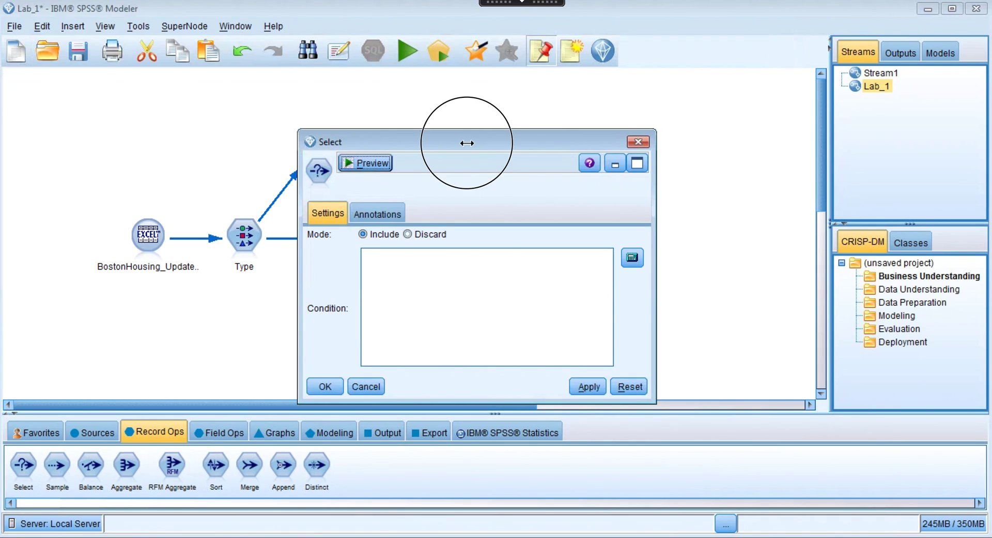
{"action": "left_click_drag", "start_coordinate": [460, 140], "coordinate": [583, 68]}
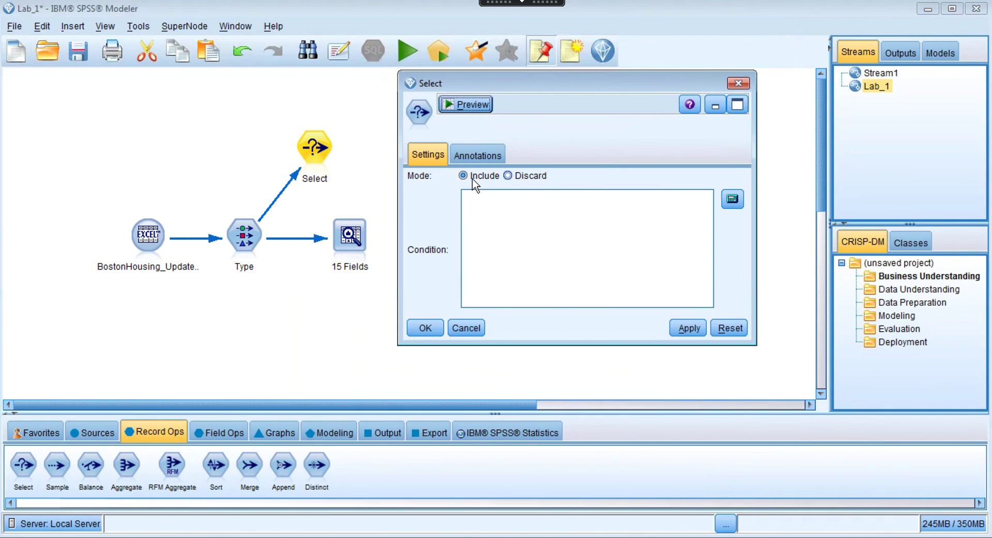
{"action": "left_click", "coordinate": [509, 175]}
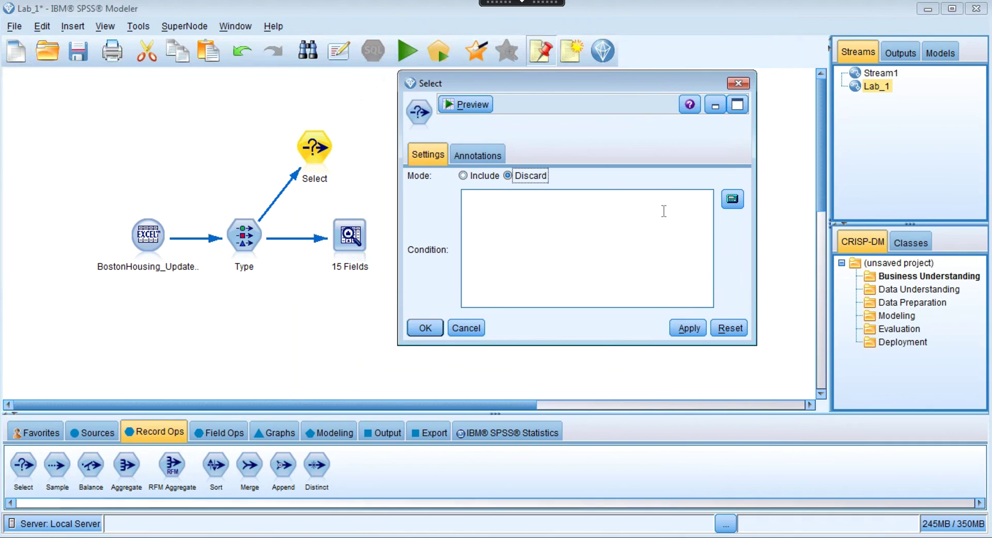
{"action": "left_click", "coordinate": [729, 201]}
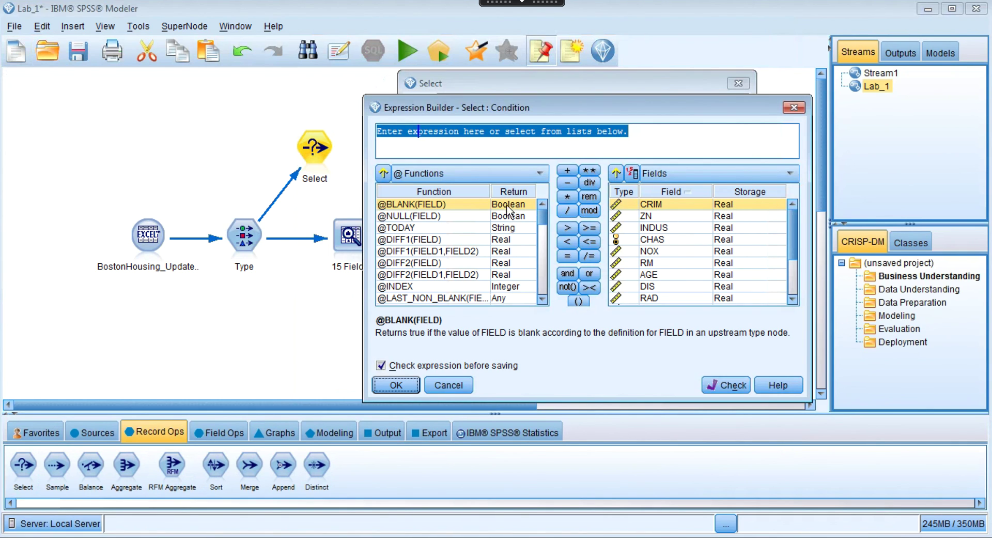
{"action": "left_click", "coordinate": [434, 213]}
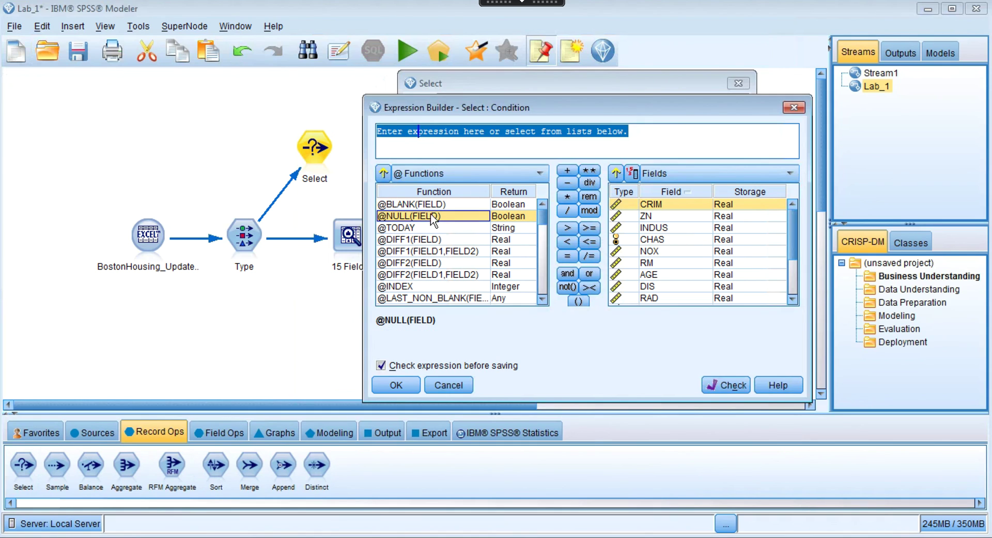
{"action": "double_click", "coordinate": [407, 216]}
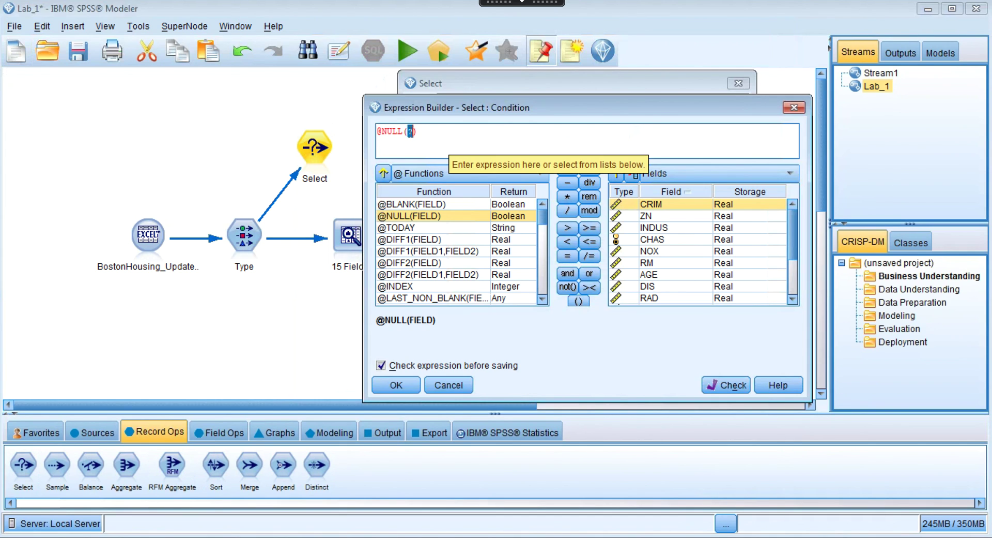
{"action": "double_click", "coordinate": [649, 267]}
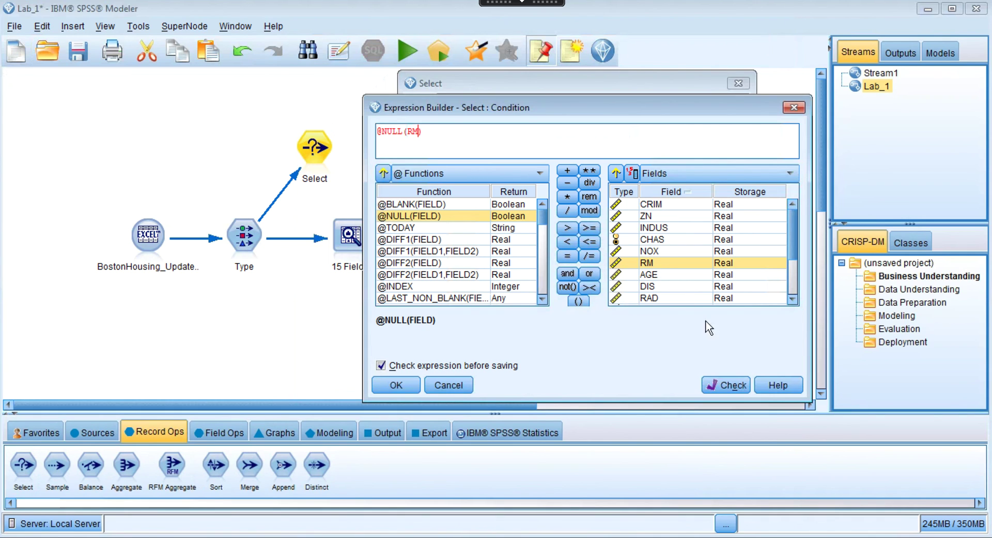
{"action": "left_click", "coordinate": [730, 385]}
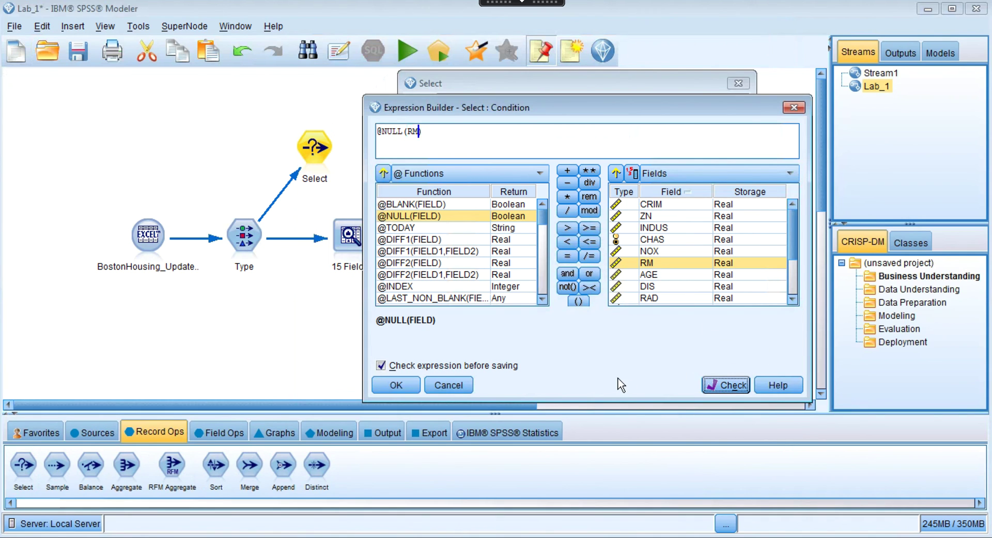
{"action": "left_click", "coordinate": [397, 384]}
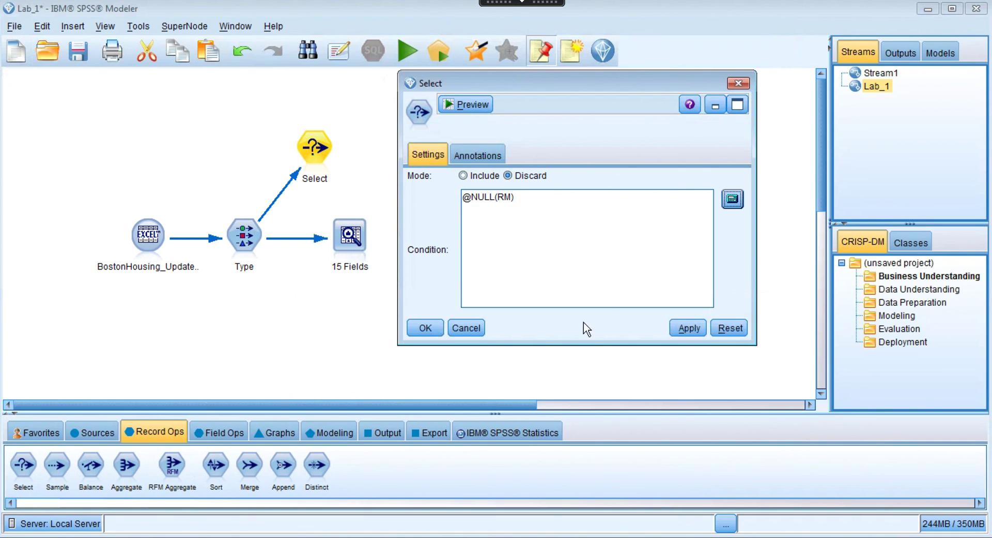
{"action": "left_click", "coordinate": [425, 327]}
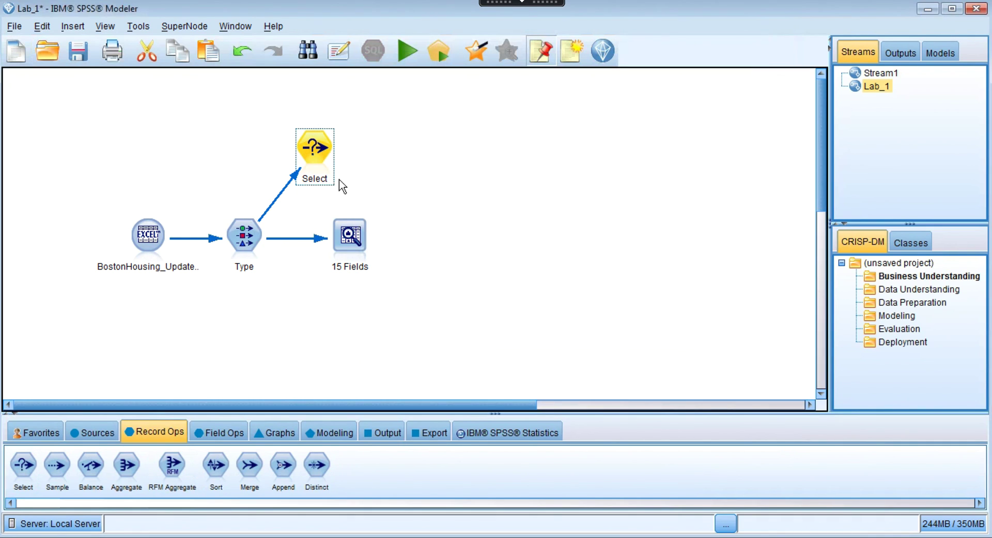
Align the Select node above the existing audit node and attach a new Data Audit node to it.
{"action": "left_click_drag", "start_coordinate": [334, 153], "coordinate": [357, 148]}
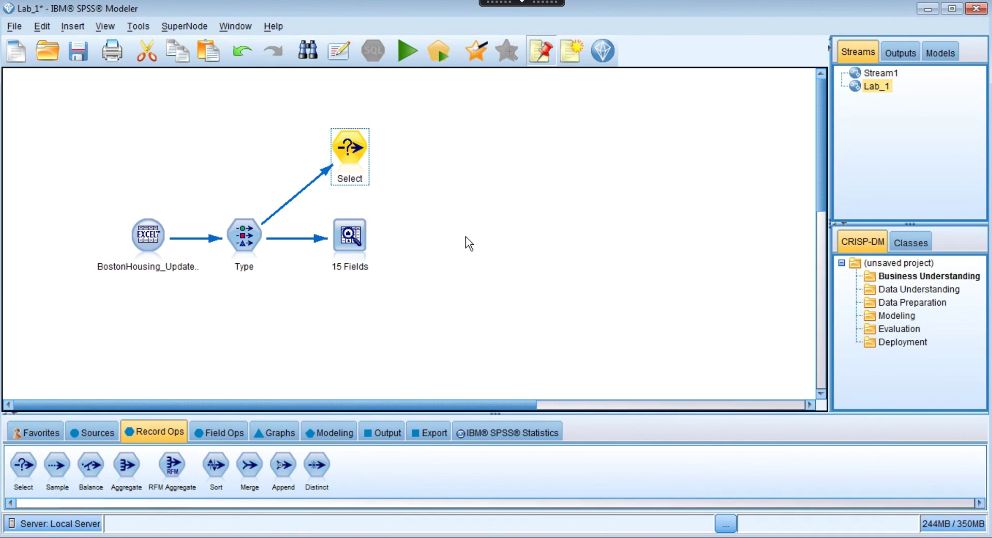
{"action": "left_click", "coordinate": [383, 432]}
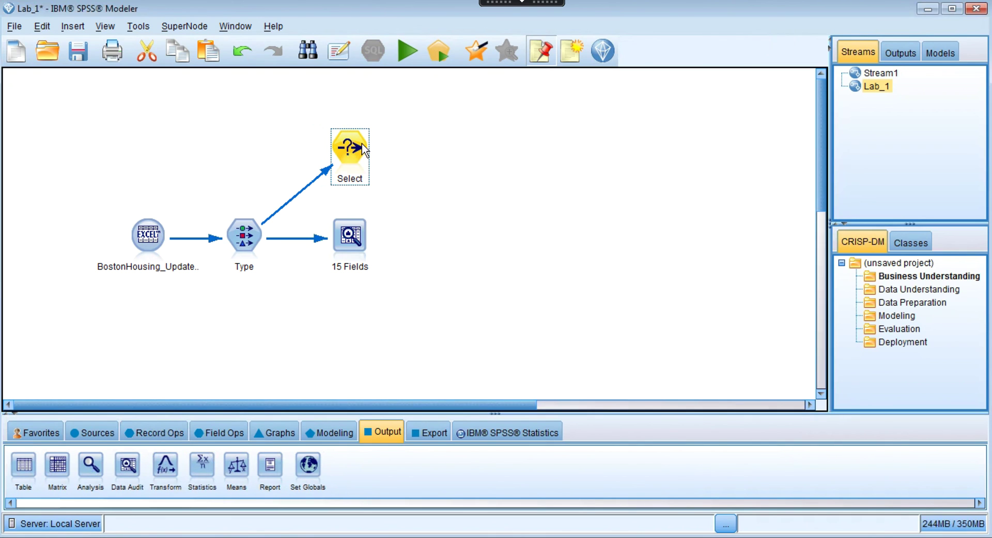
{"action": "double_click", "coordinate": [134, 465]}
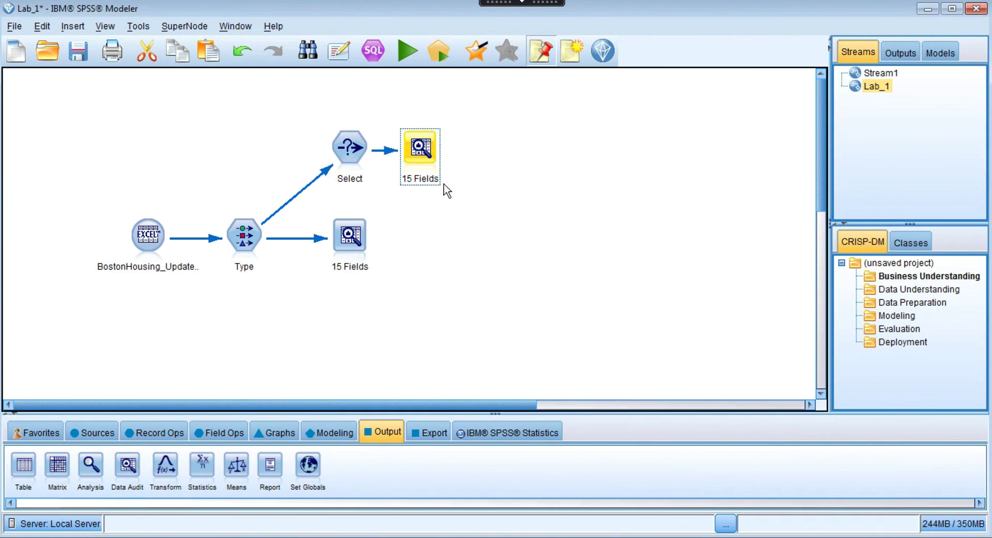
Run the Data Audit node attached to the Select node, review its data quality results and close the output.
{"action": "double_click", "coordinate": [419, 154]}
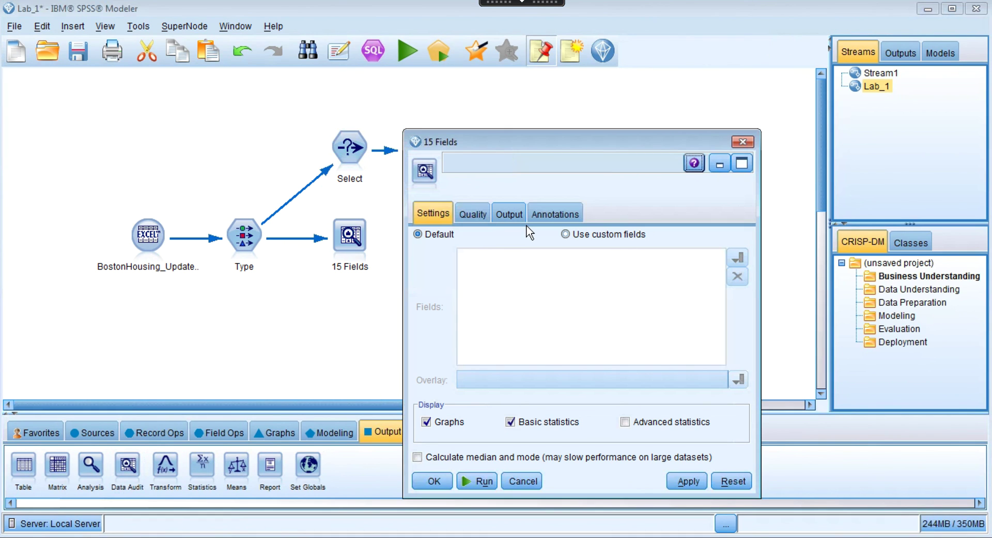
{"action": "left_click", "coordinate": [483, 481]}
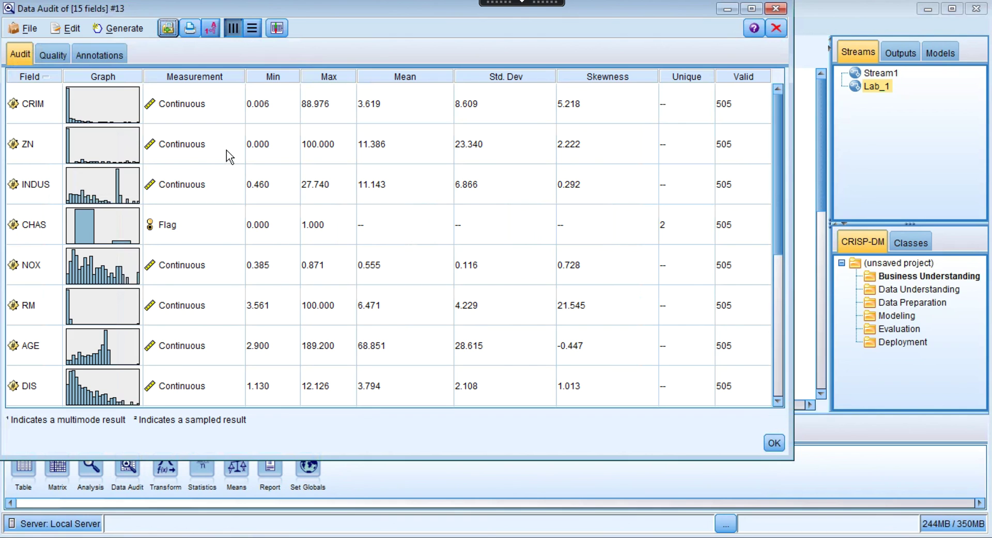
{"action": "left_click", "coordinate": [59, 54]}
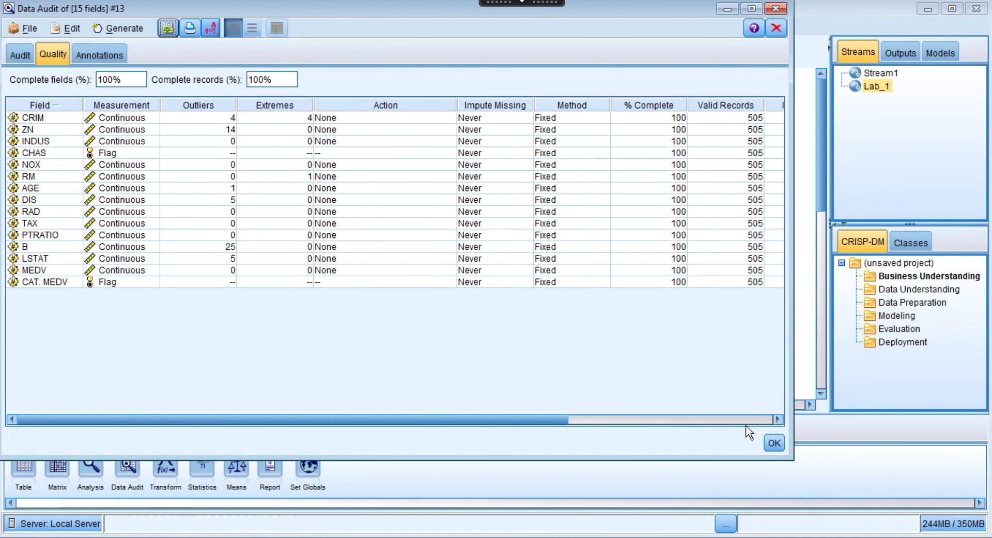
{"action": "left_click", "coordinate": [776, 8]}
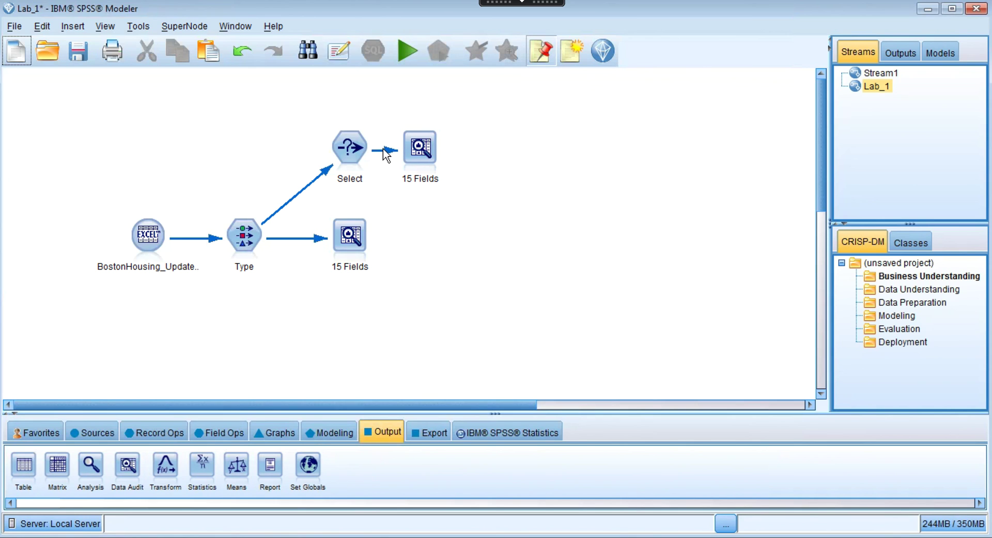
Shift the Select branch's audit node slightly away from Select and move the original audit node below the Type node.
{"action": "left_click", "coordinate": [416, 150]}
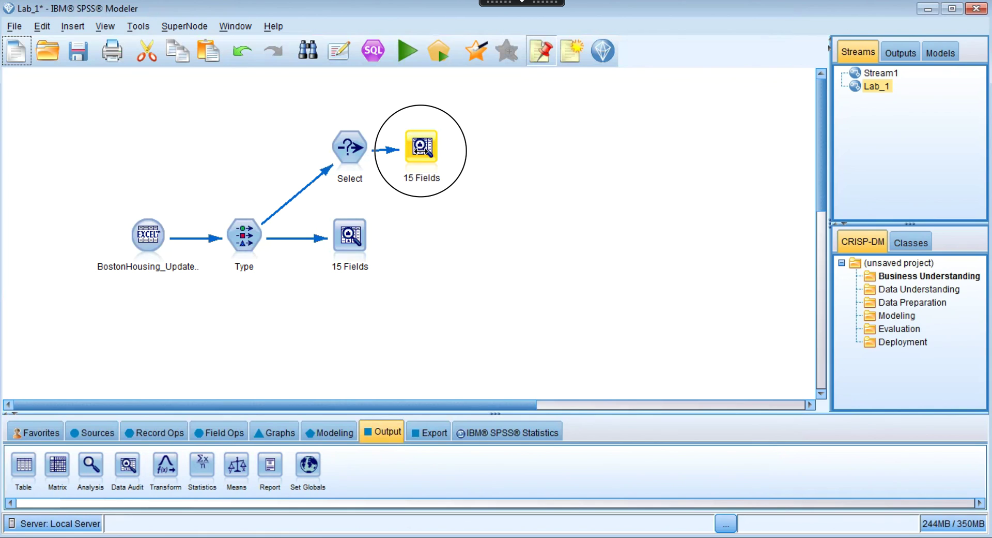
{"action": "left_click_drag", "start_coordinate": [421, 151], "coordinate": [428, 155]}
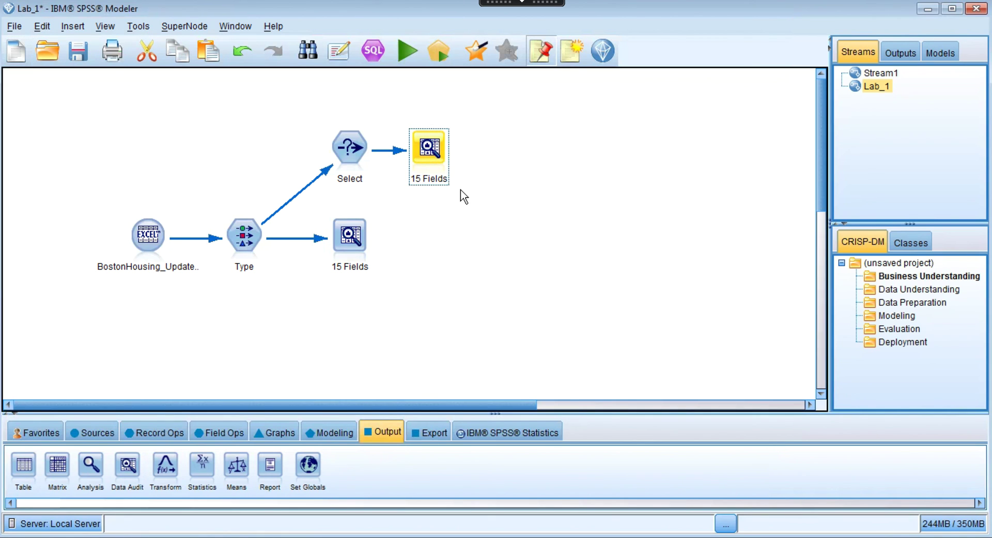
{"action": "left_click_drag", "start_coordinate": [350, 235], "coordinate": [311, 340]}
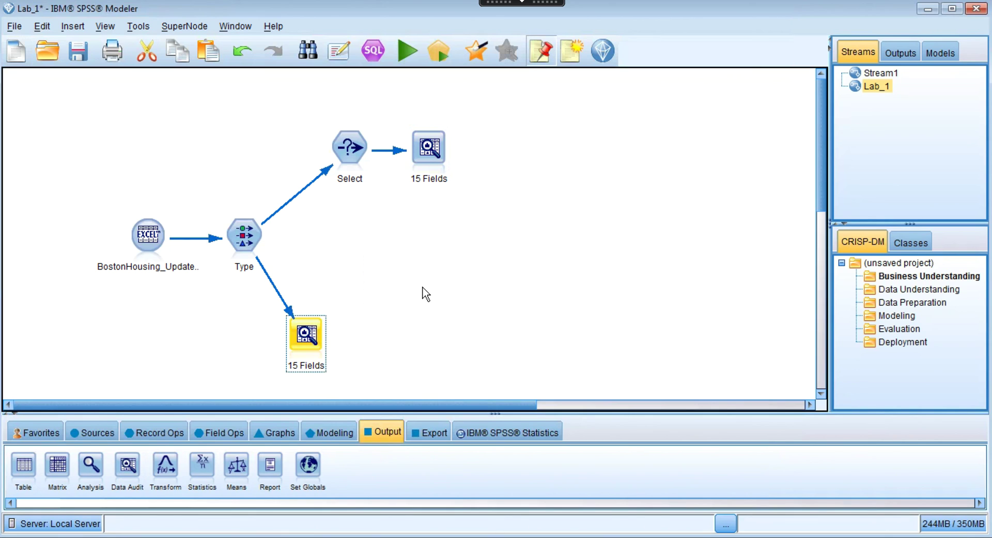
Run the Data Audit node connected directly to the Type node and display its data quality results.
{"action": "double_click", "coordinate": [312, 341]}
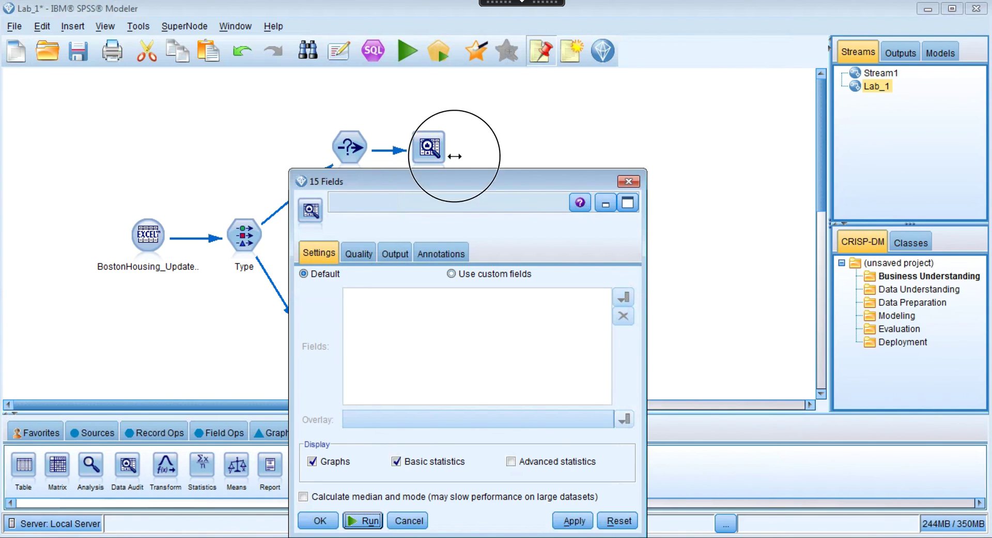
{"action": "left_click_drag", "start_coordinate": [422, 179], "coordinate": [552, 74]}
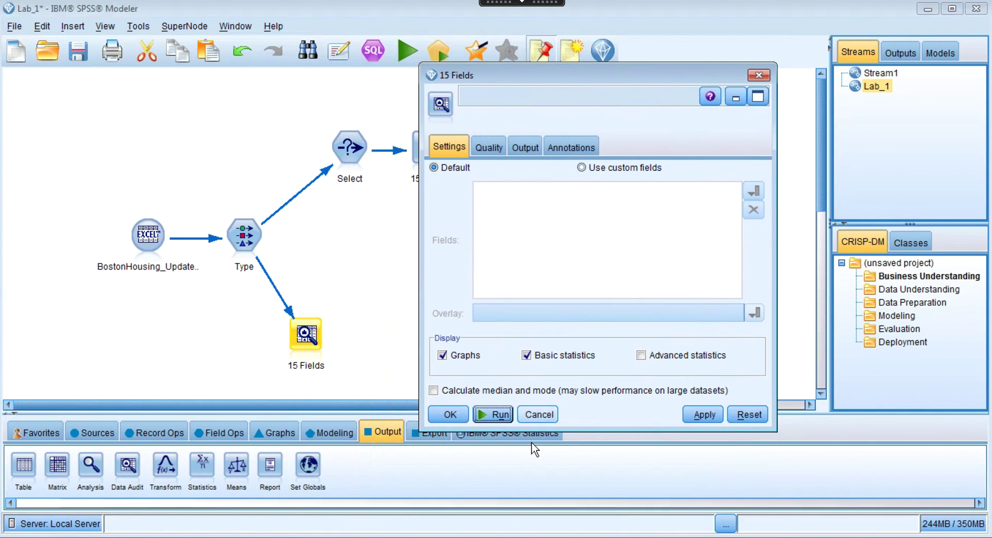
{"action": "left_click", "coordinate": [493, 413]}
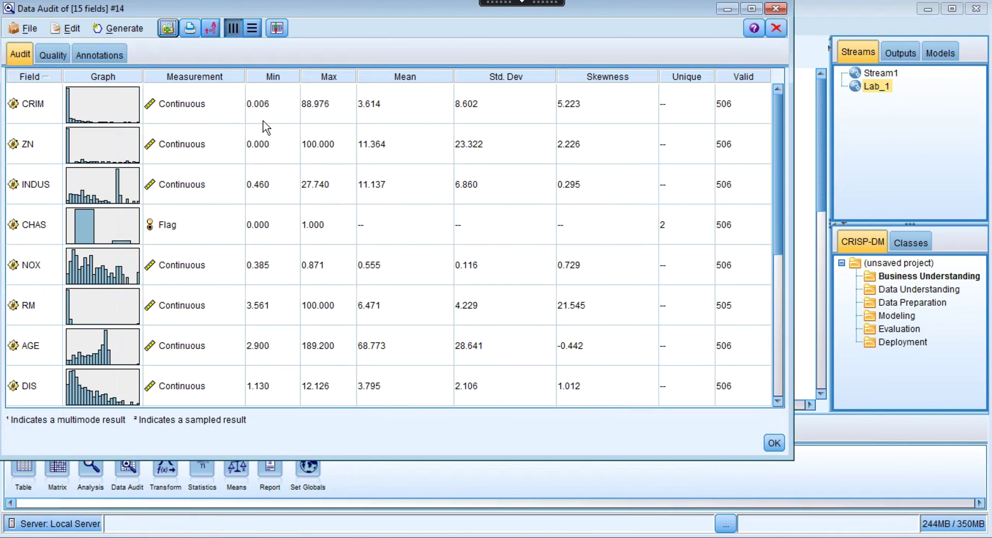
{"action": "left_click", "coordinate": [64, 55]}
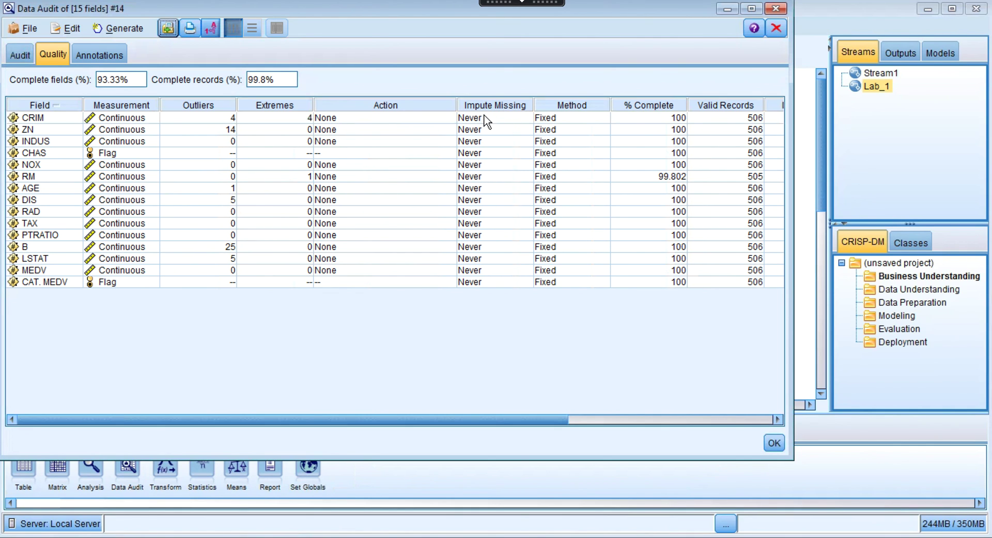
Specify imputation for RM on Blank & Null Values, using the Fixed method with the Mean as the fixed value.
{"action": "left_click", "coordinate": [480, 177]}
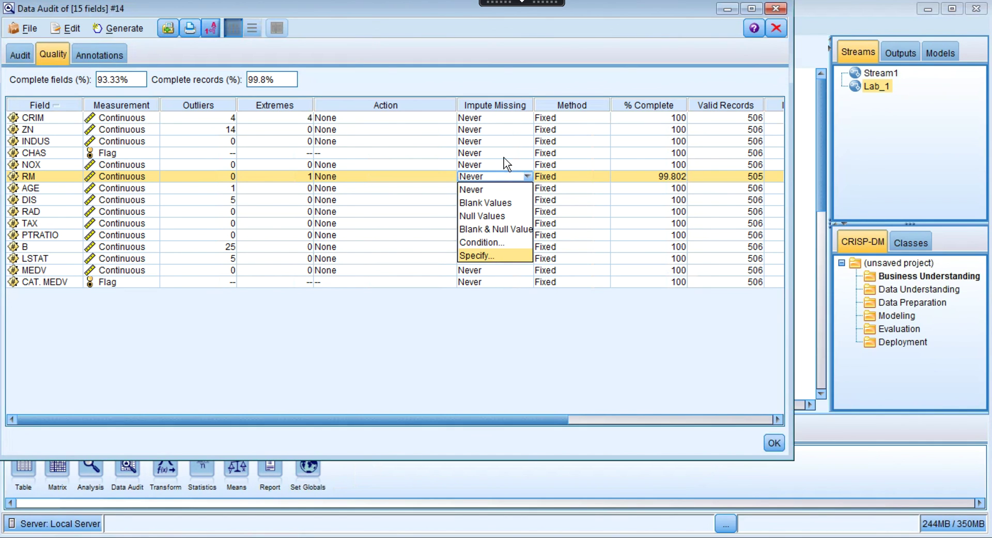
{"action": "left_click", "coordinate": [488, 257]}
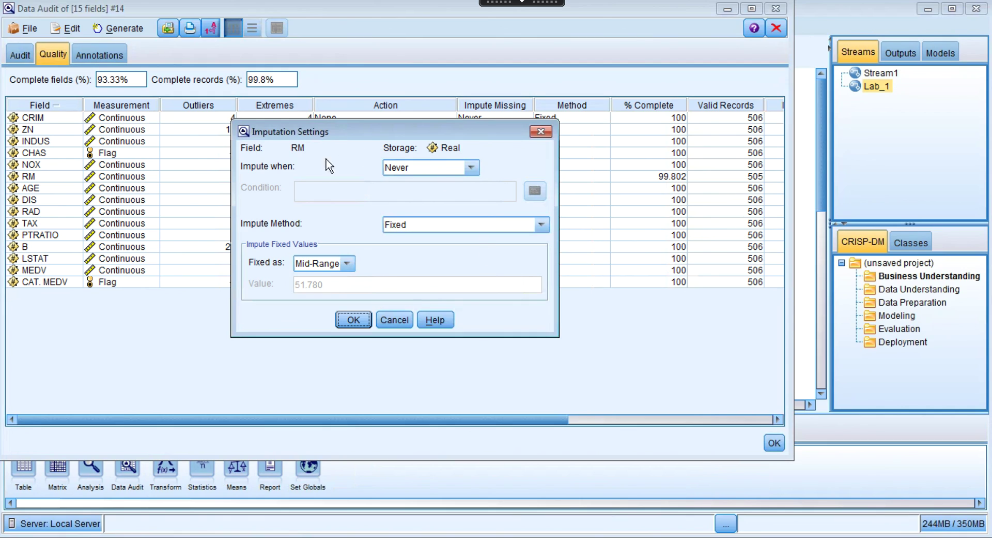
{"action": "left_click", "coordinate": [440, 168]}
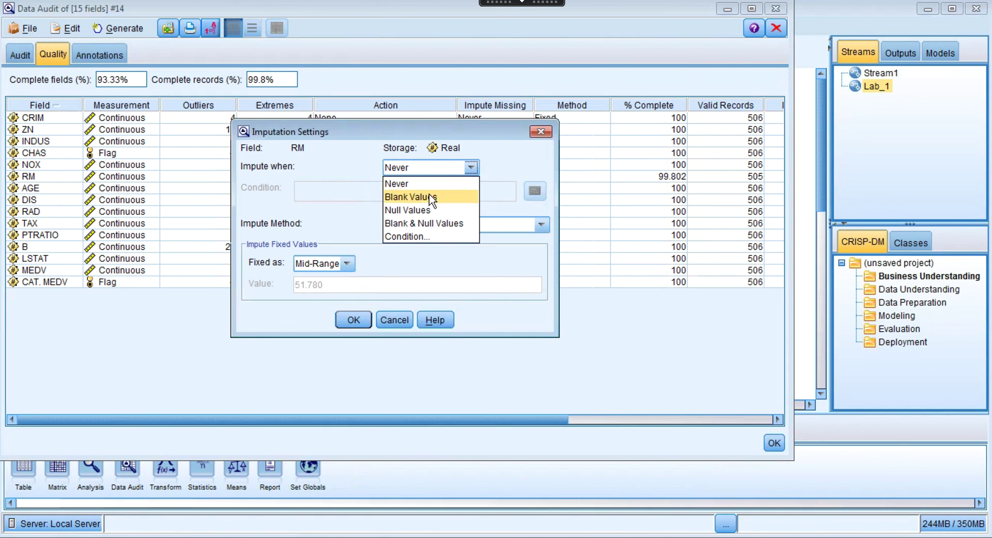
{"action": "left_click", "coordinate": [419, 222]}
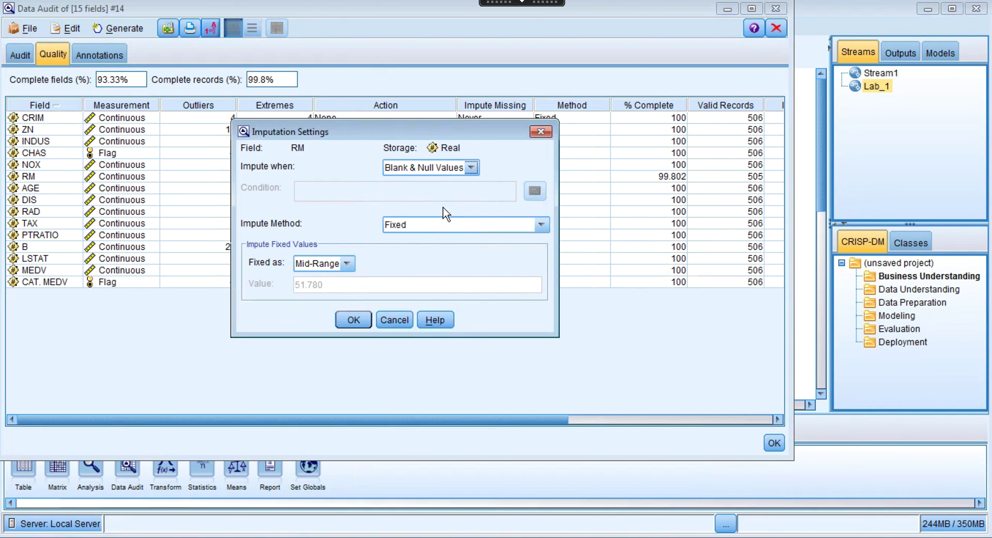
{"action": "left_click", "coordinate": [432, 227]}
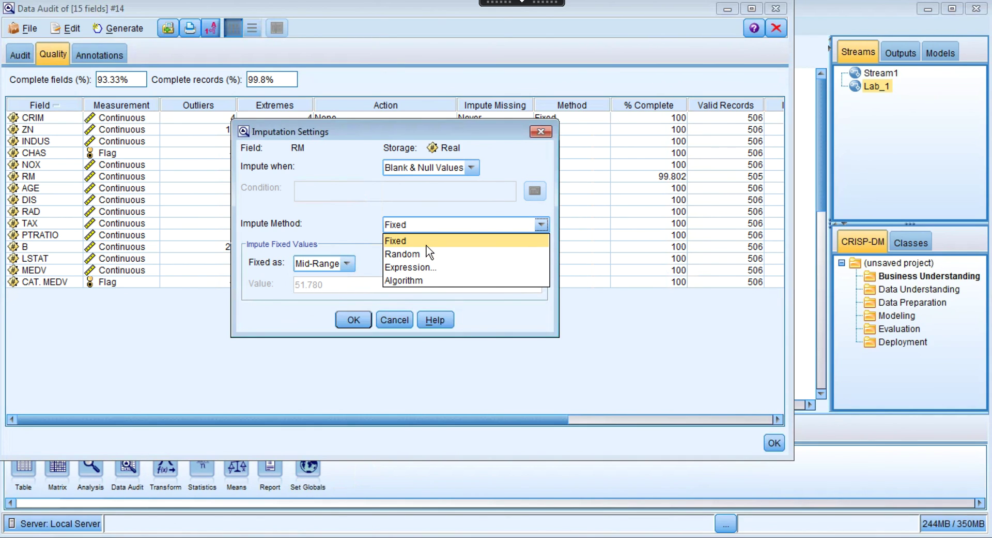
{"action": "key", "text": "Escape"}
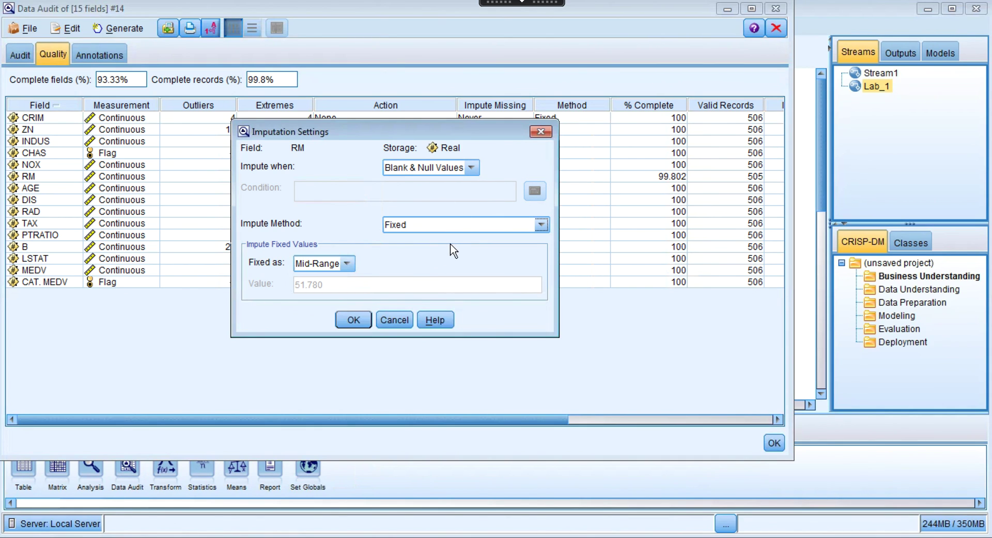
{"action": "left_click", "coordinate": [347, 263]}
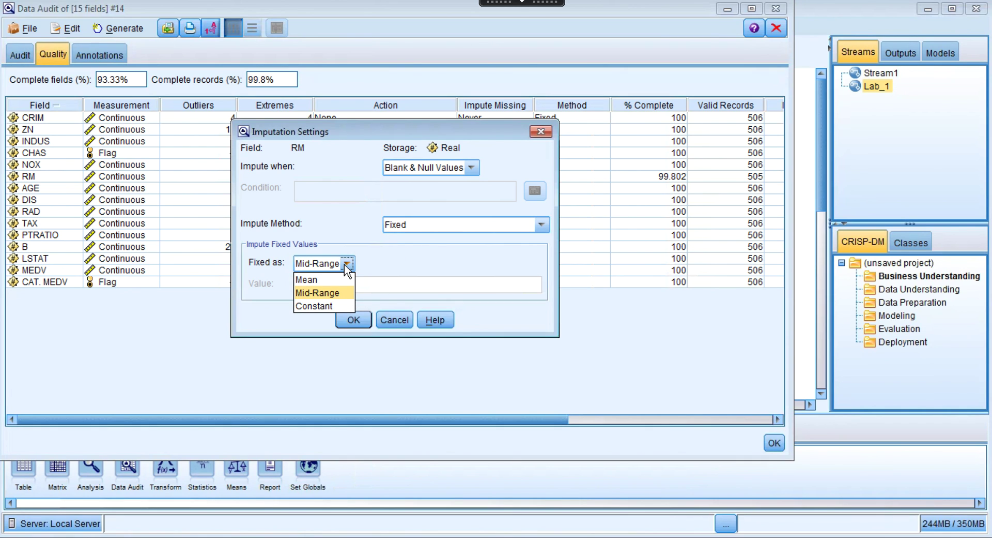
{"action": "left_click", "coordinate": [318, 281]}
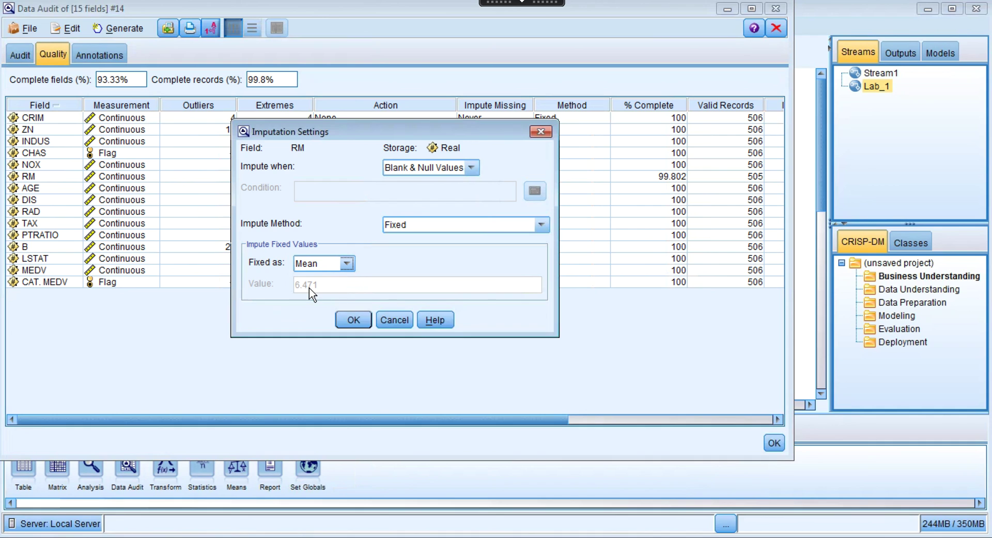
{"action": "left_click", "coordinate": [354, 319]}
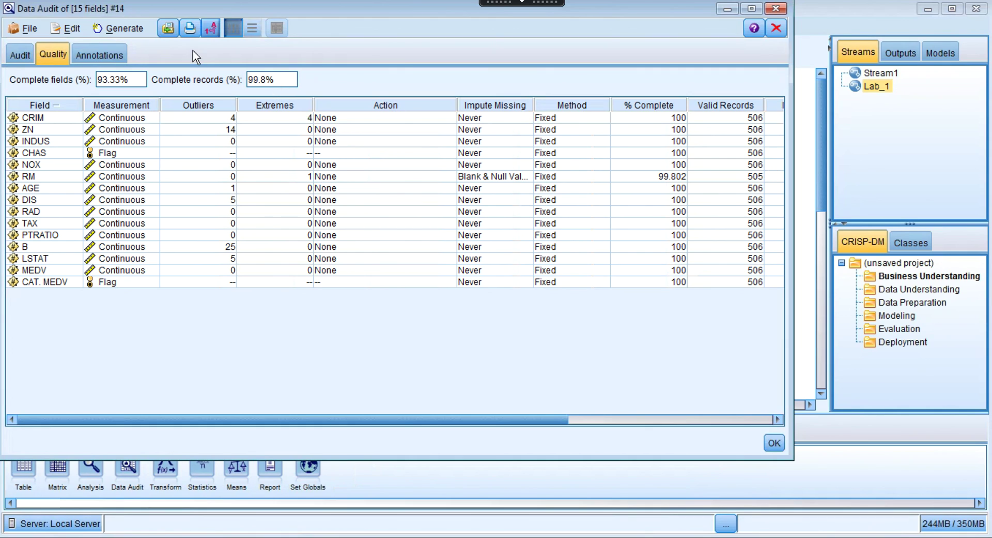
Generate a Missing Values SuperNode for all fields with a 100% sample size and close the audit output.
{"action": "left_click", "coordinate": [125, 30]}
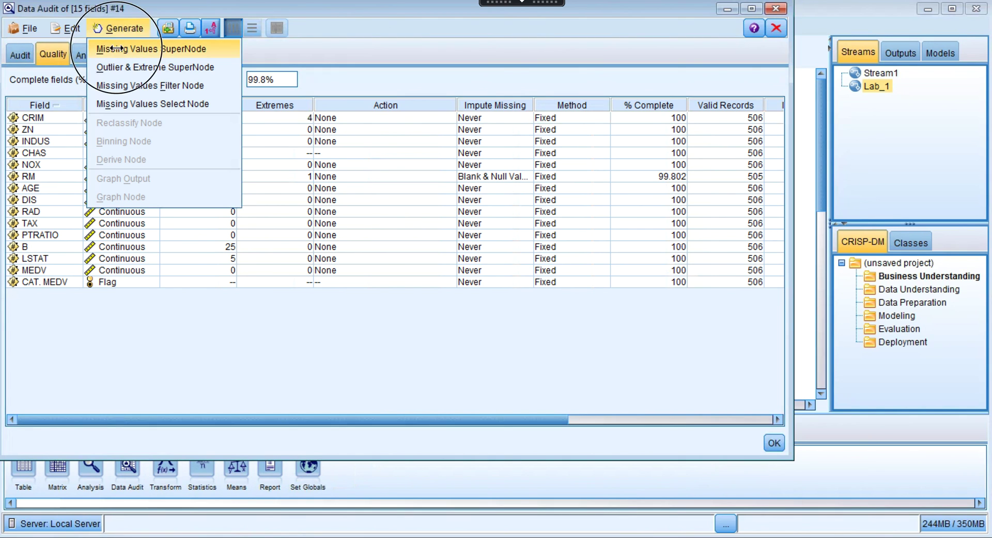
{"action": "left_click", "coordinate": [124, 49]}
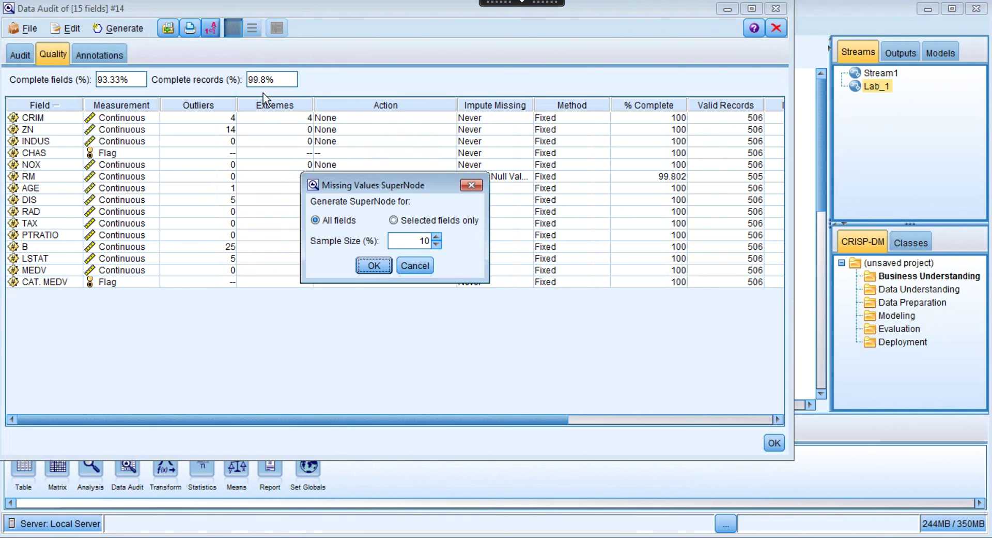
{"action": "left_click", "coordinate": [343, 224]}
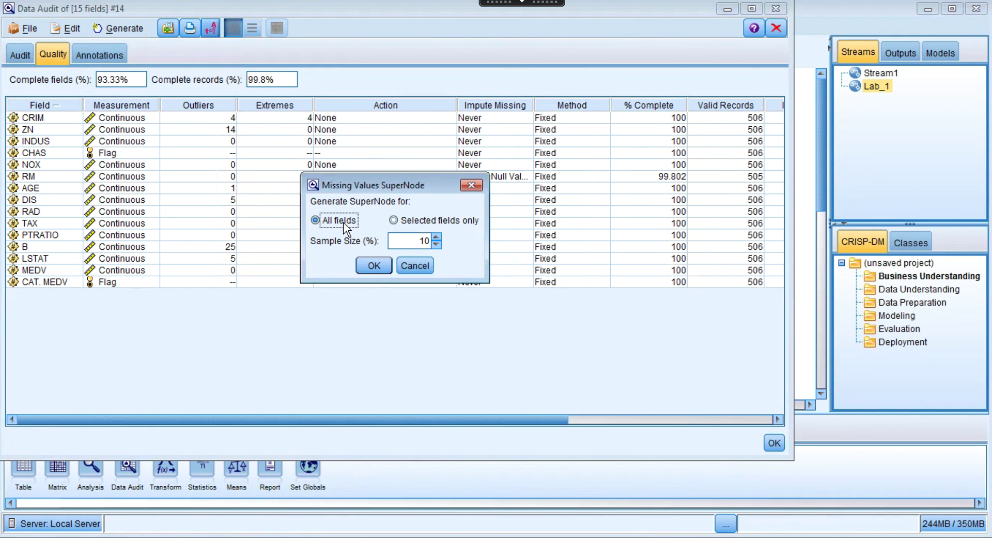
{"action": "left_click", "coordinate": [422, 242]}
{"action": "type", "text": "100"}
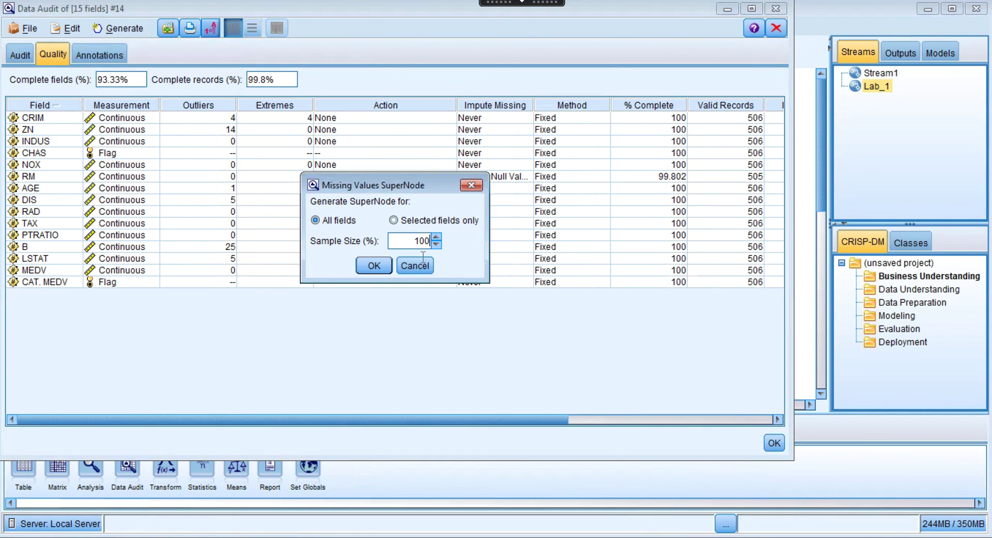
{"action": "left_click", "coordinate": [373, 266]}
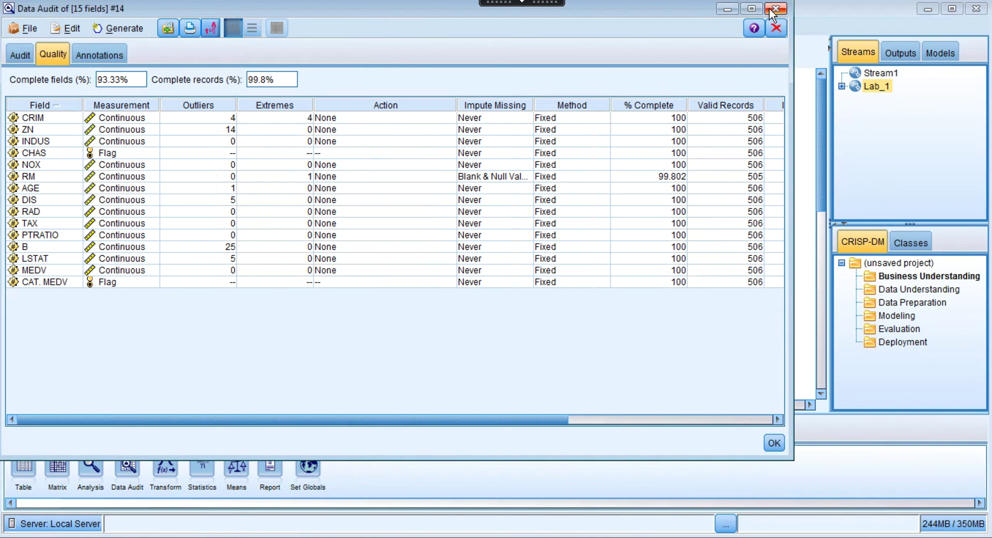
{"action": "left_click", "coordinate": [775, 440]}
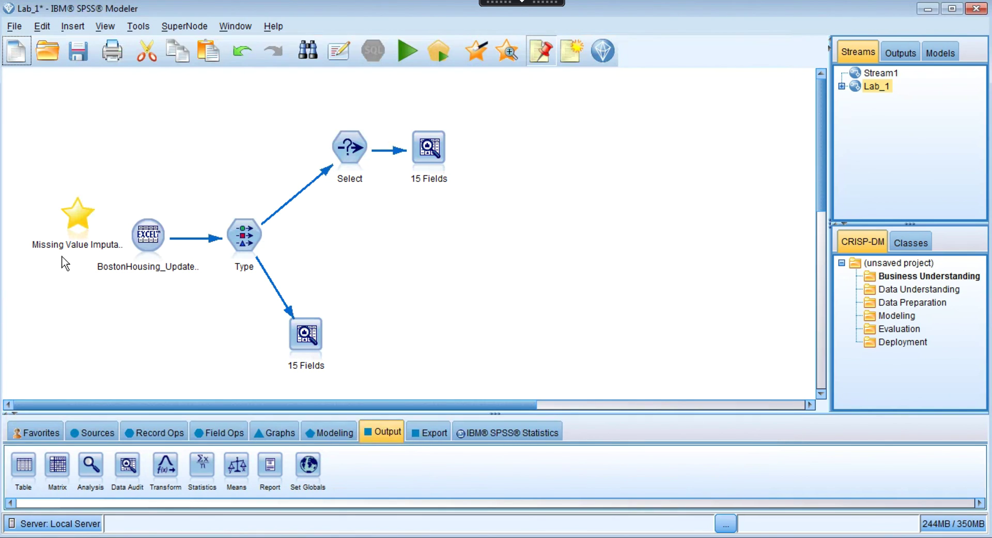
Place the missing value imputation SuperNode beside the Type node, connect Type to it and align it under Select.
{"action": "left_click_drag", "start_coordinate": [77, 222], "coordinate": [341, 238]}
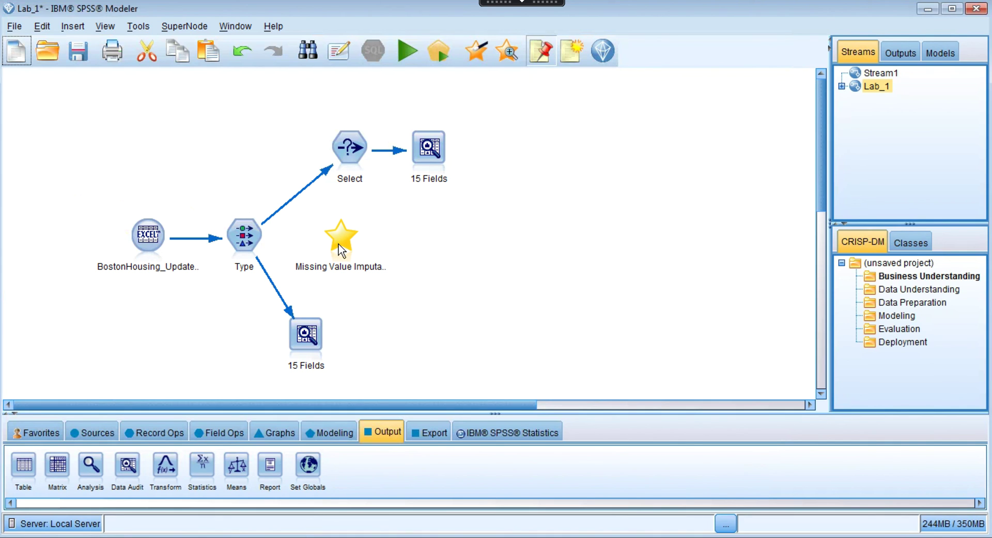
{"action": "right_click", "coordinate": [253, 238]}
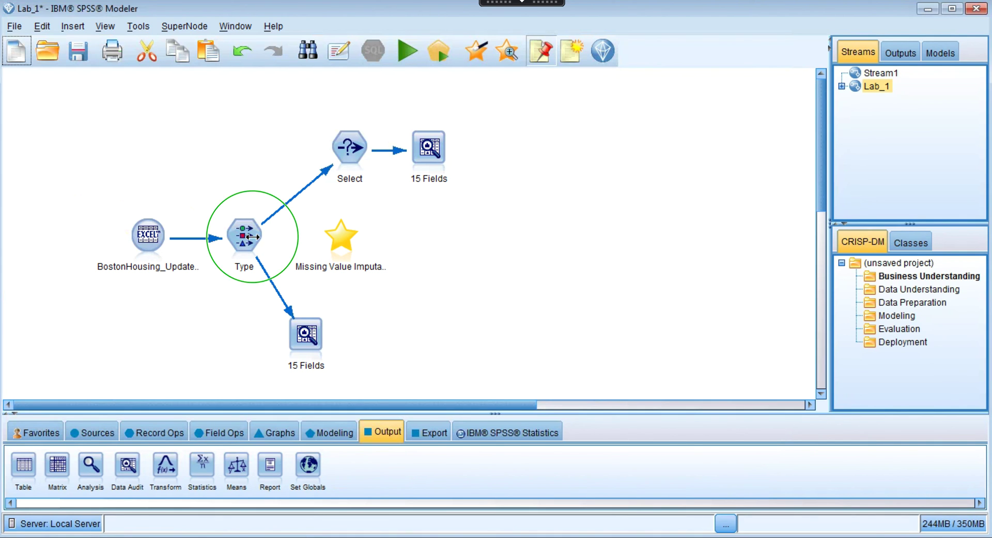
{"action": "left_click", "coordinate": [293, 28]}
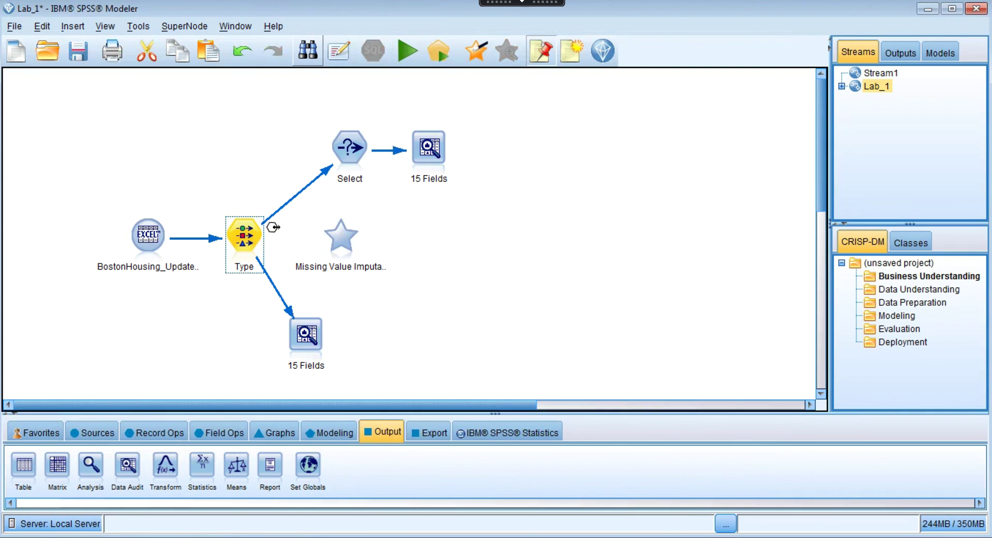
{"action": "left_click", "coordinate": [346, 247]}
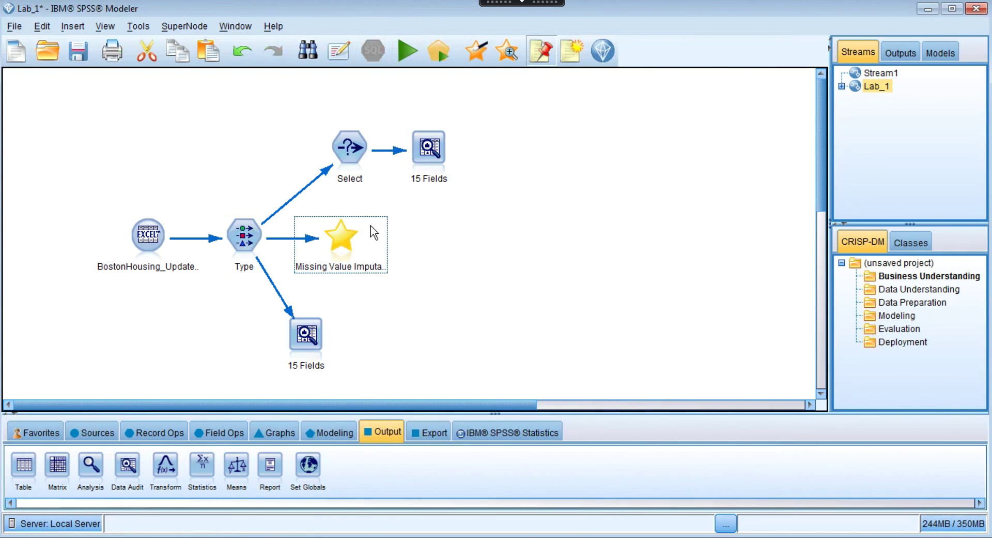
{"action": "left_click", "coordinate": [352, 237]}
{"action": "left_click_drag", "start_coordinate": [352, 237], "coordinate": [365, 237]}
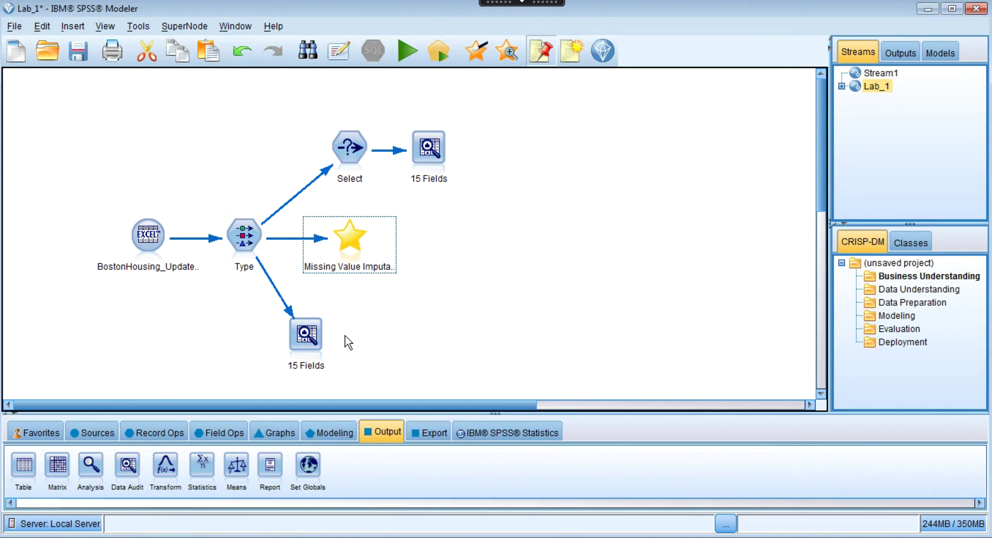
Attach a new Data Audit node to the imputation SuperNode, align it under the upper audit node and run it.
{"action": "double_click", "coordinate": [128, 466]}
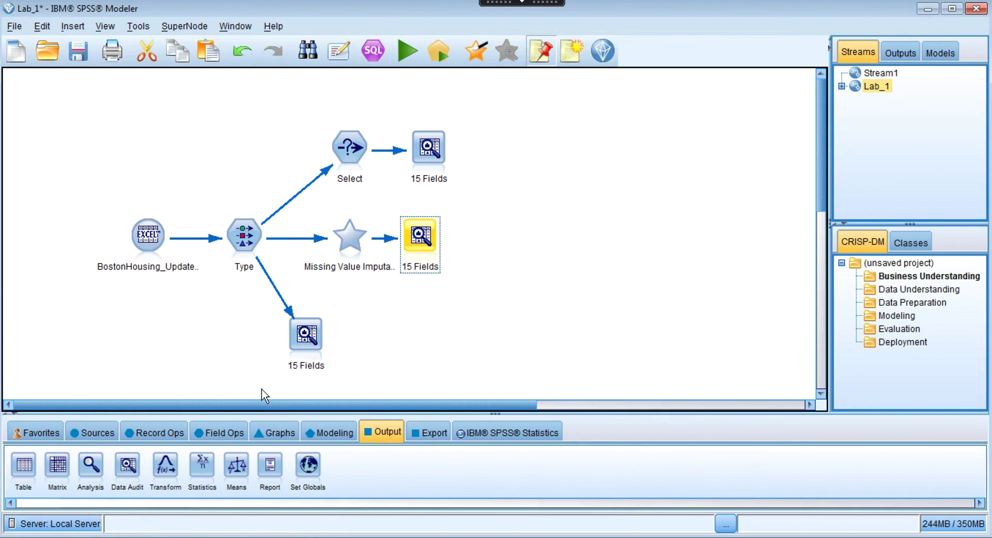
{"action": "left_click_drag", "start_coordinate": [415, 247], "coordinate": [431, 246]}
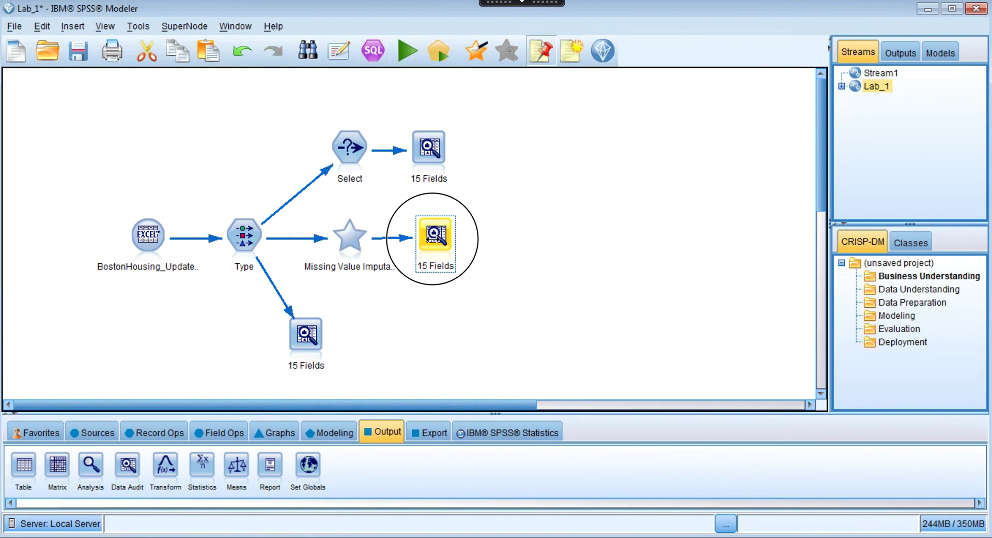
{"action": "double_click", "coordinate": [448, 250]}
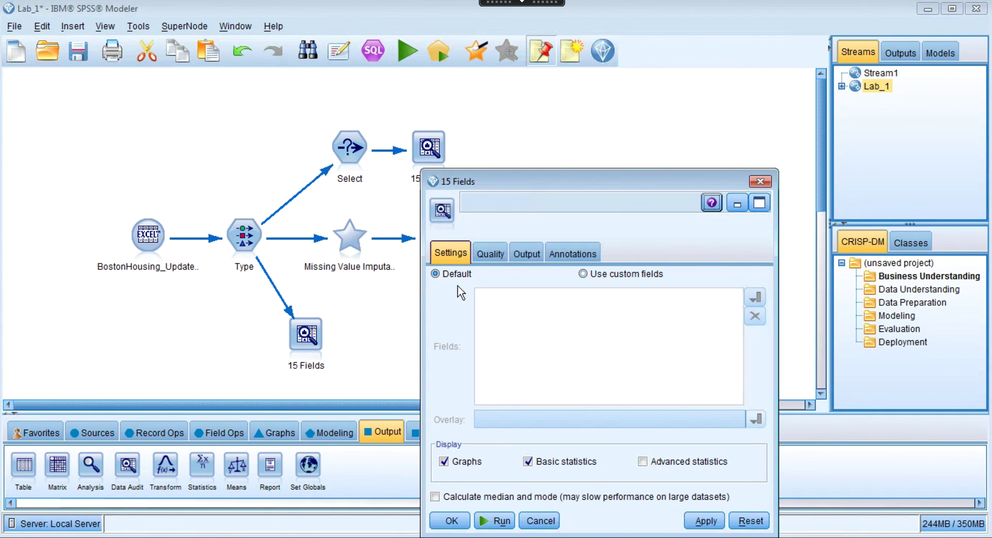
{"action": "left_click", "coordinate": [497, 520]}
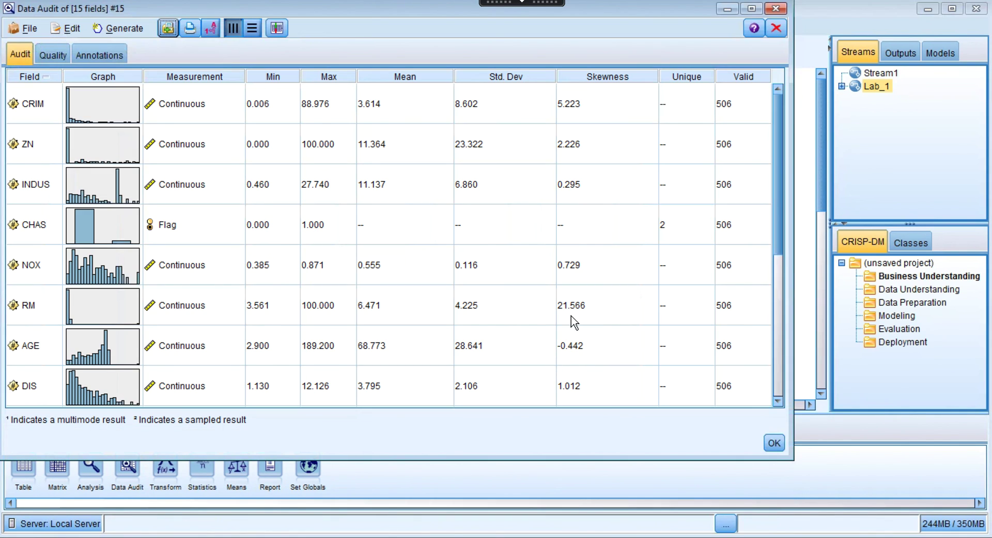
Check the completeness of the RM field in the new audit's quality results and close the audit output.
{"action": "left_click", "coordinate": [50, 53]}
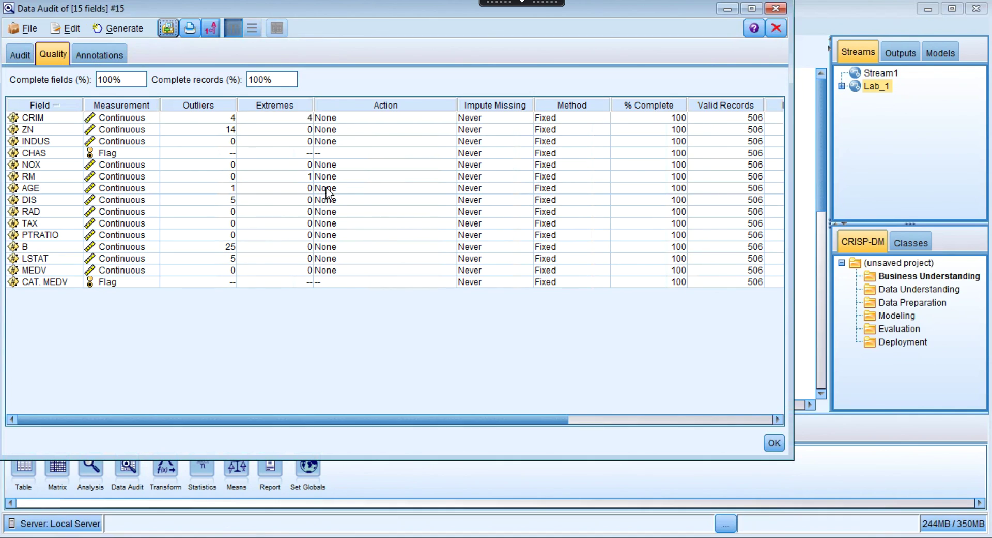
{"action": "left_click", "coordinate": [17, 179]}
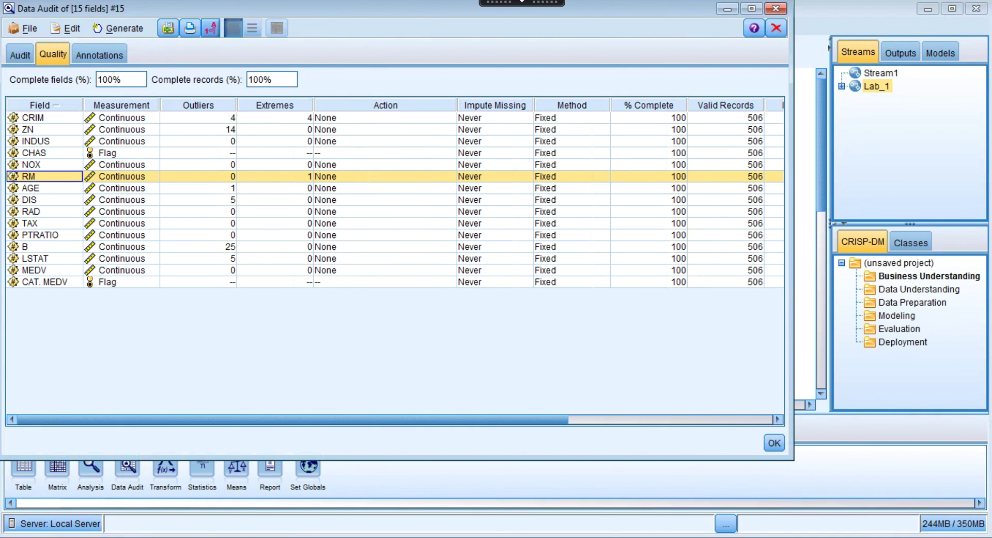
{"action": "left_click", "coordinate": [19, 56]}
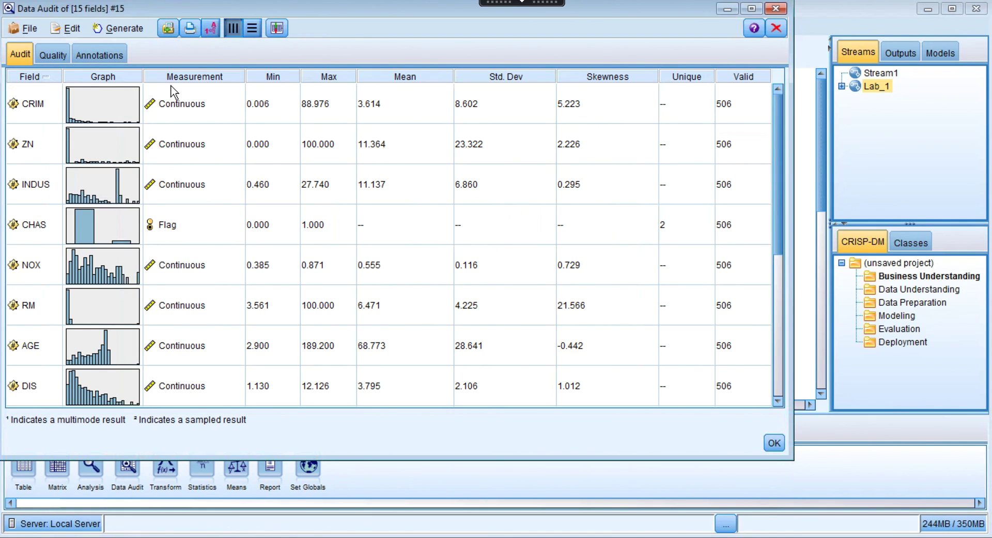
{"action": "left_click", "coordinate": [779, 10]}
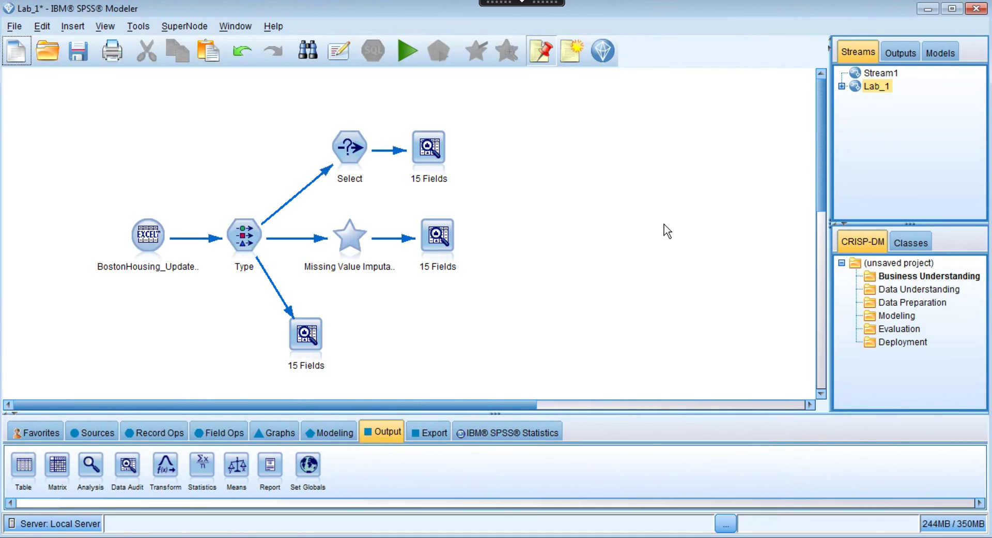
Attach a Table node to the Missing Value Imputation SuperNode, placed below its Data Audit node, and run it.
{"action": "left_click", "coordinate": [353, 246]}
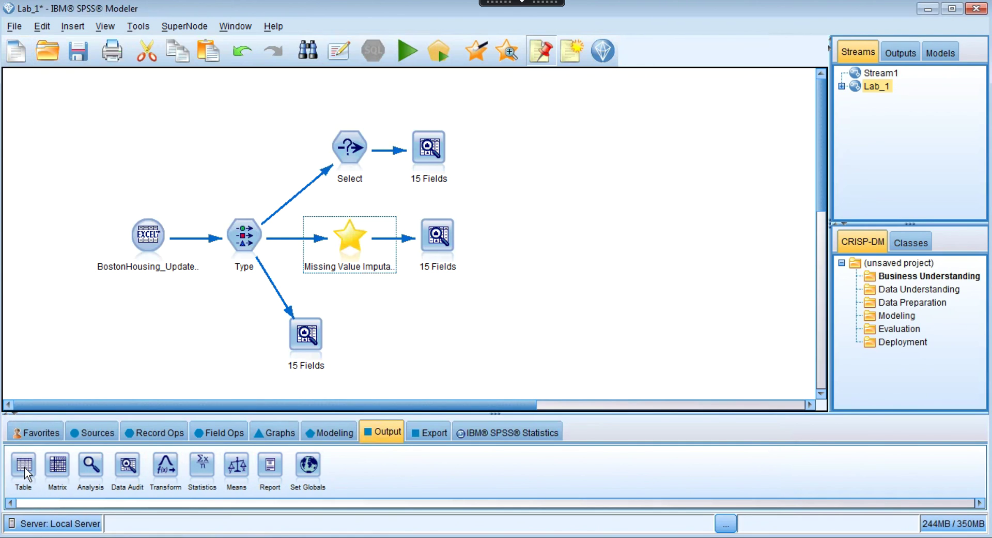
{"action": "left_click_drag", "start_coordinate": [23, 466], "coordinate": [441, 306]}
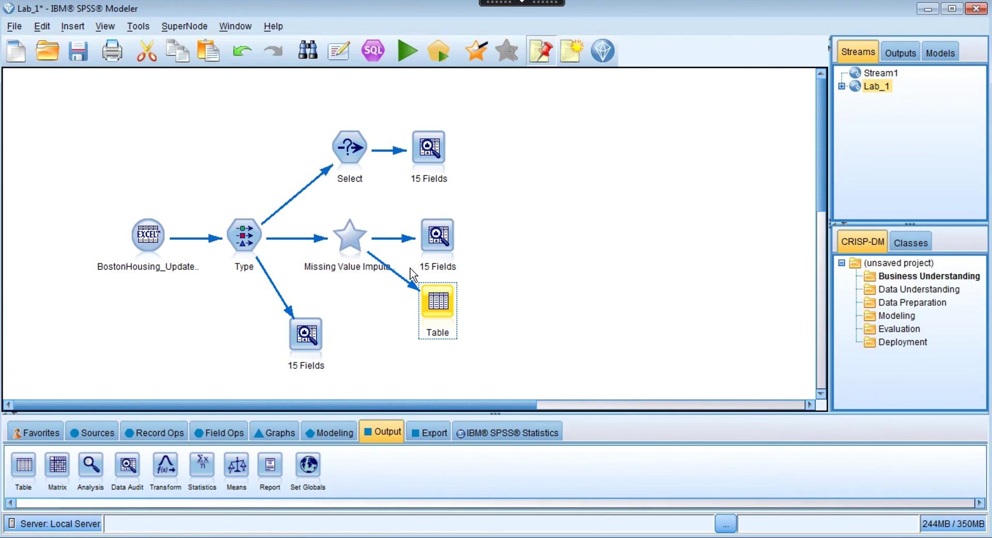
{"action": "double_click", "coordinate": [439, 309]}
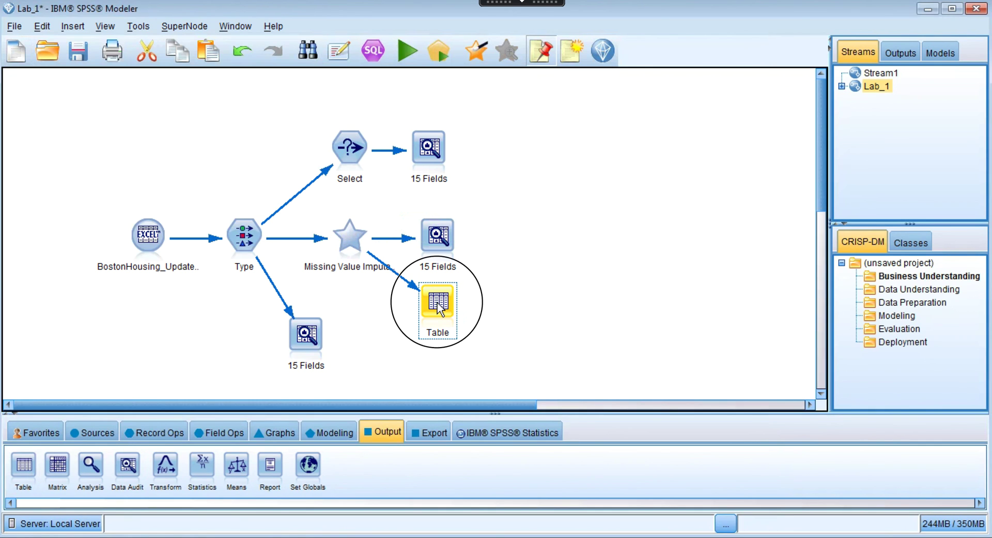
{"action": "left_click", "coordinate": [505, 527]}
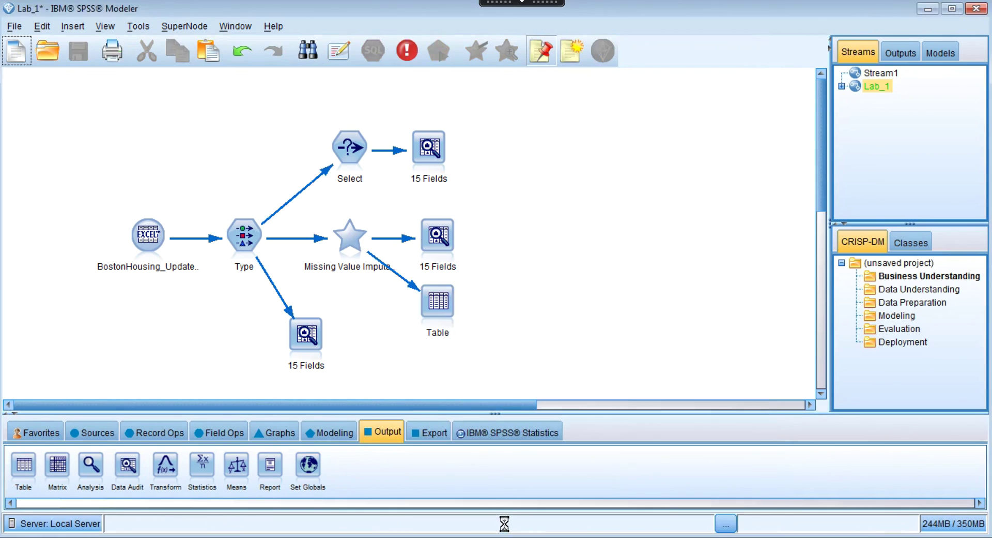
Inspect the imputed RM value of record 17 in the table output, close it and move the Table node slightly lower.
{"action": "left_click_drag", "start_coordinate": [226, 18], "coordinate": [545, 39]}
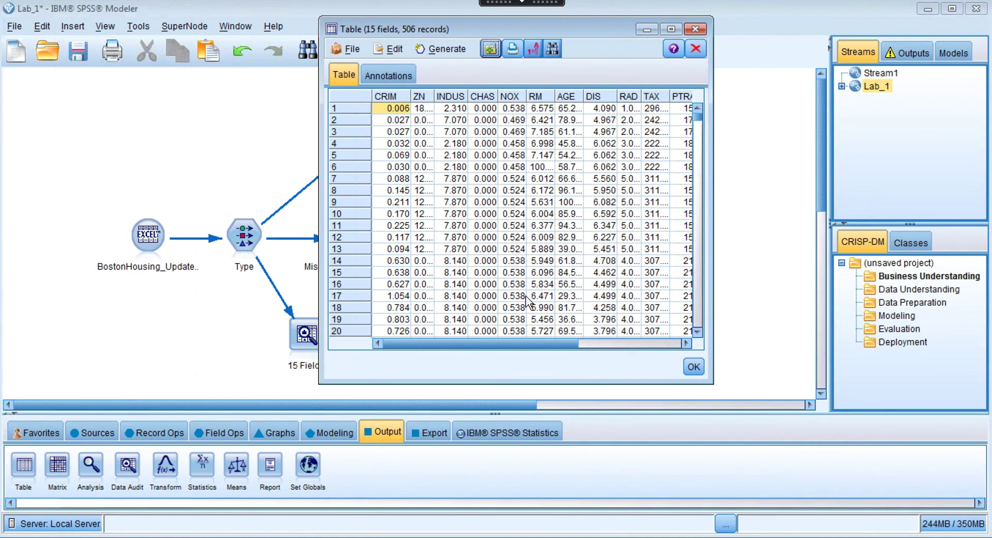
{"action": "left_click", "coordinate": [542, 297]}
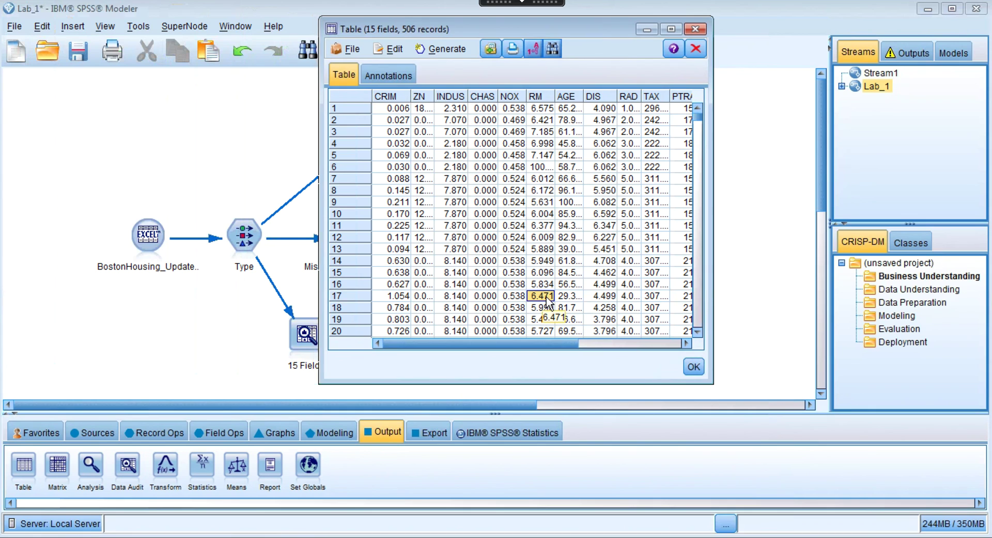
{"action": "left_click_drag", "start_coordinate": [440, 31], "coordinate": [569, 35]}
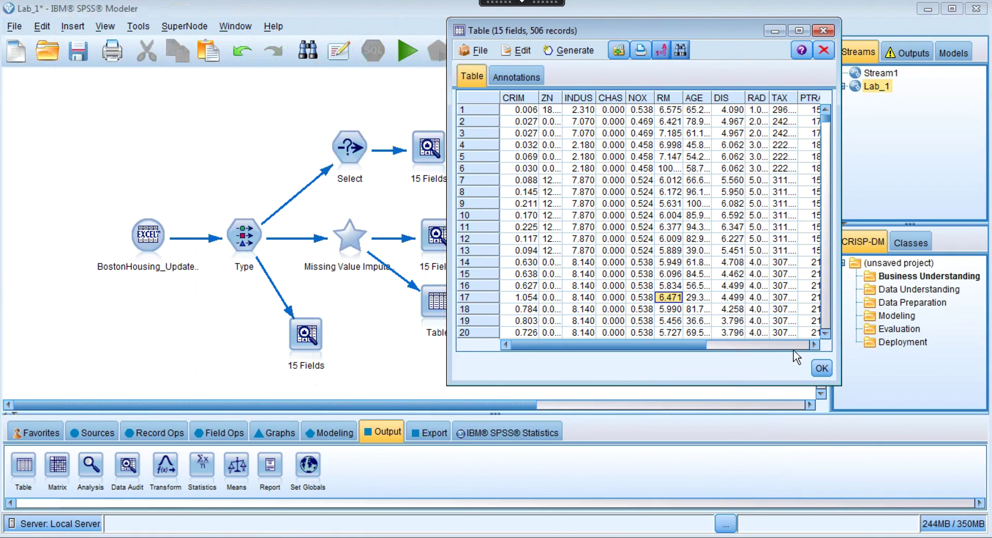
{"action": "left_click", "coordinate": [822, 368]}
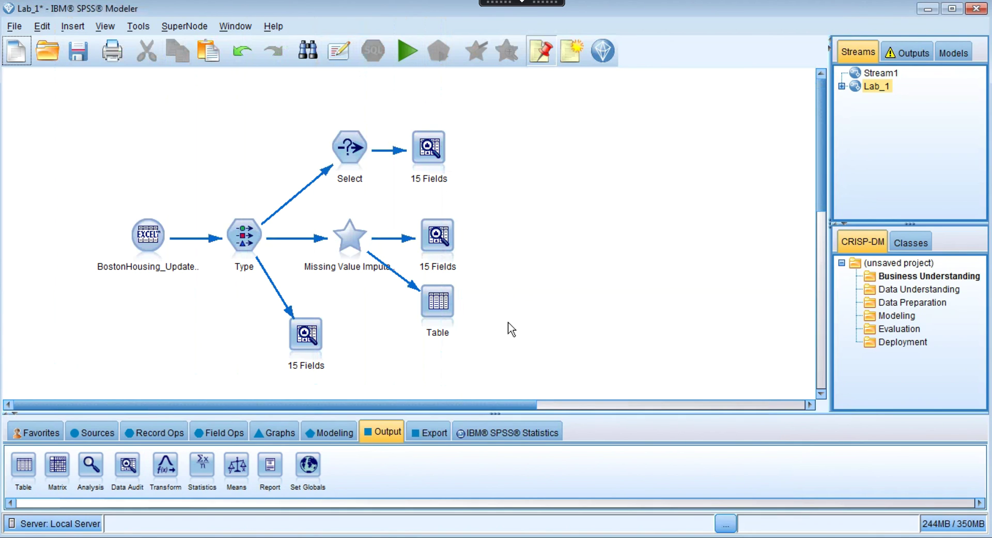
{"action": "left_click_drag", "start_coordinate": [440, 308], "coordinate": [422, 329]}
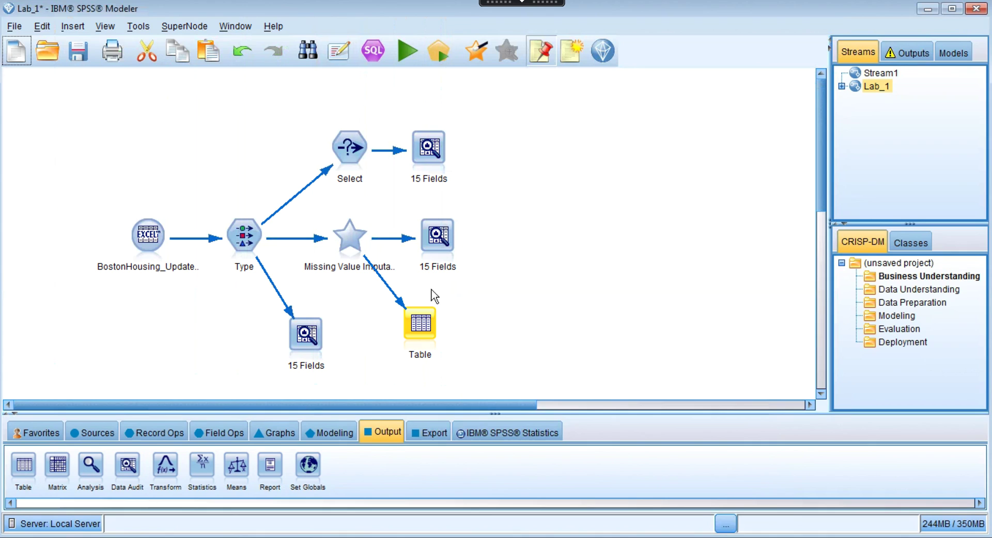